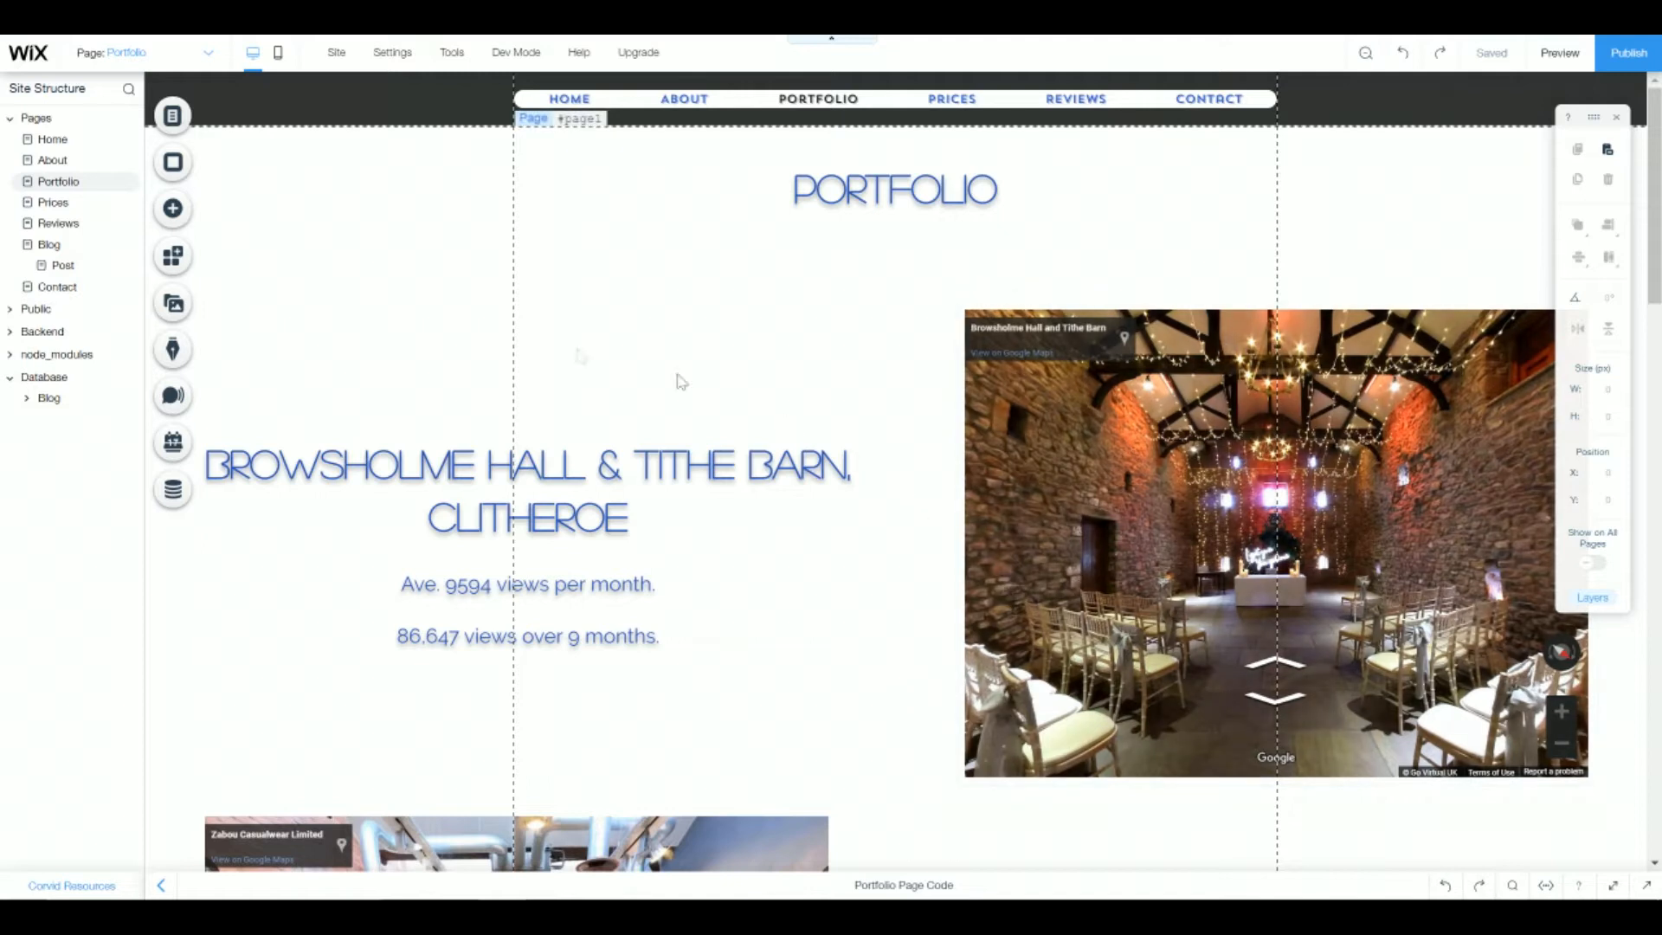
# Check how the Portfolio page looks in the mobile layout, and return to the desktop layout.
pyautogui.click(281, 59)
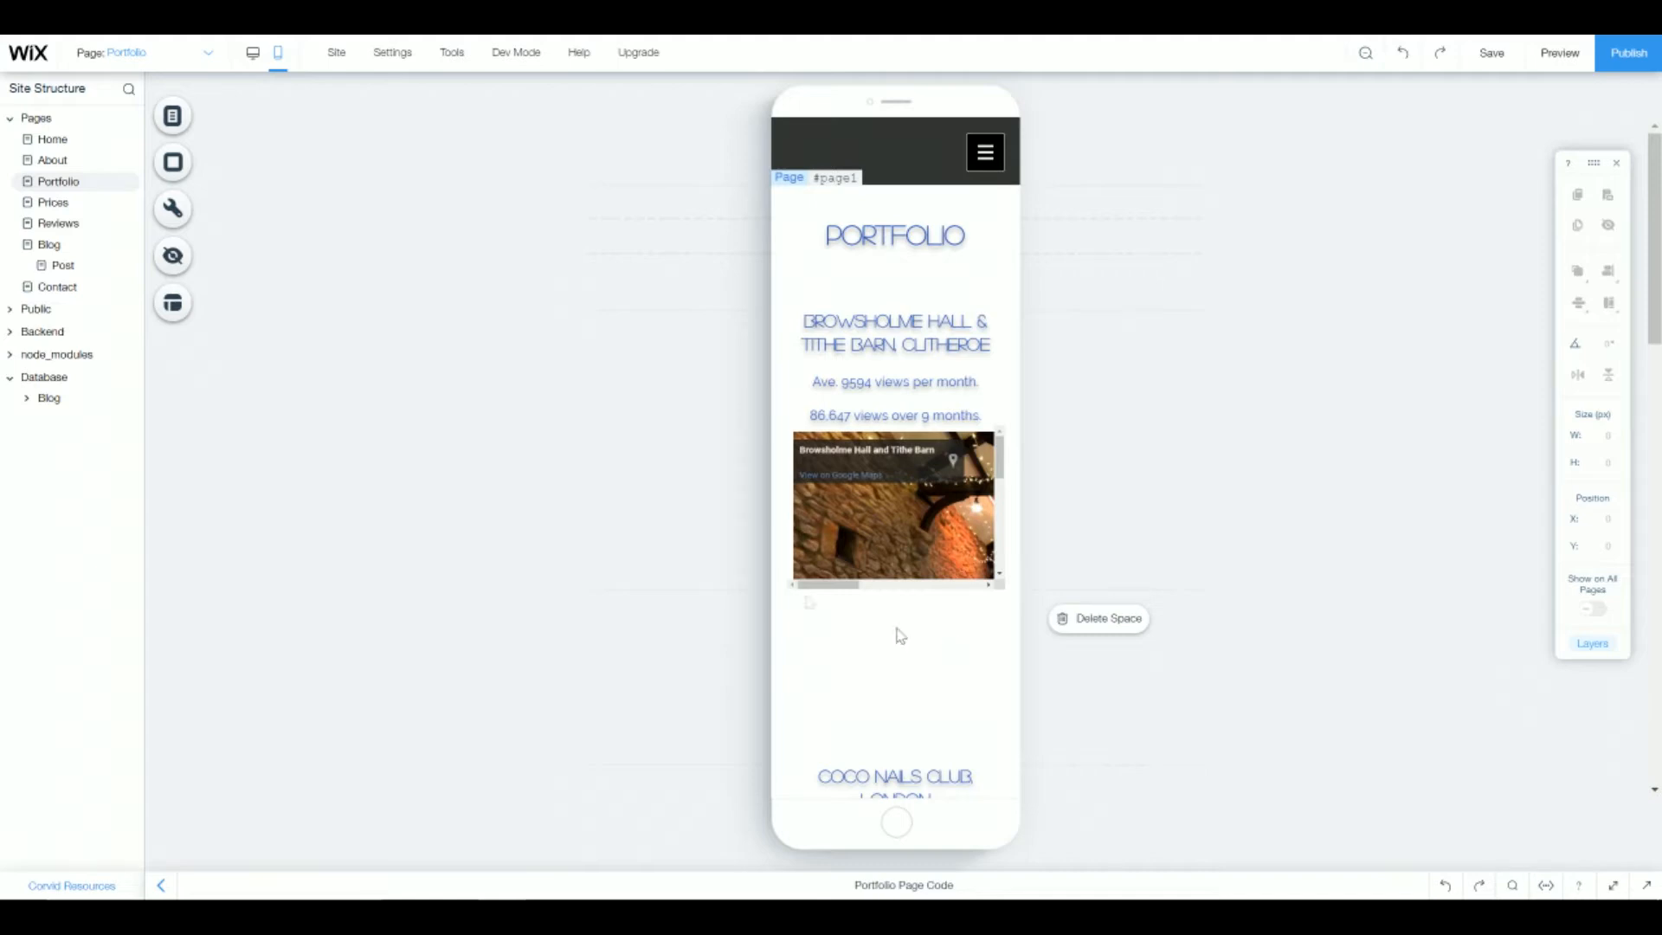
pyautogui.click(252, 53)
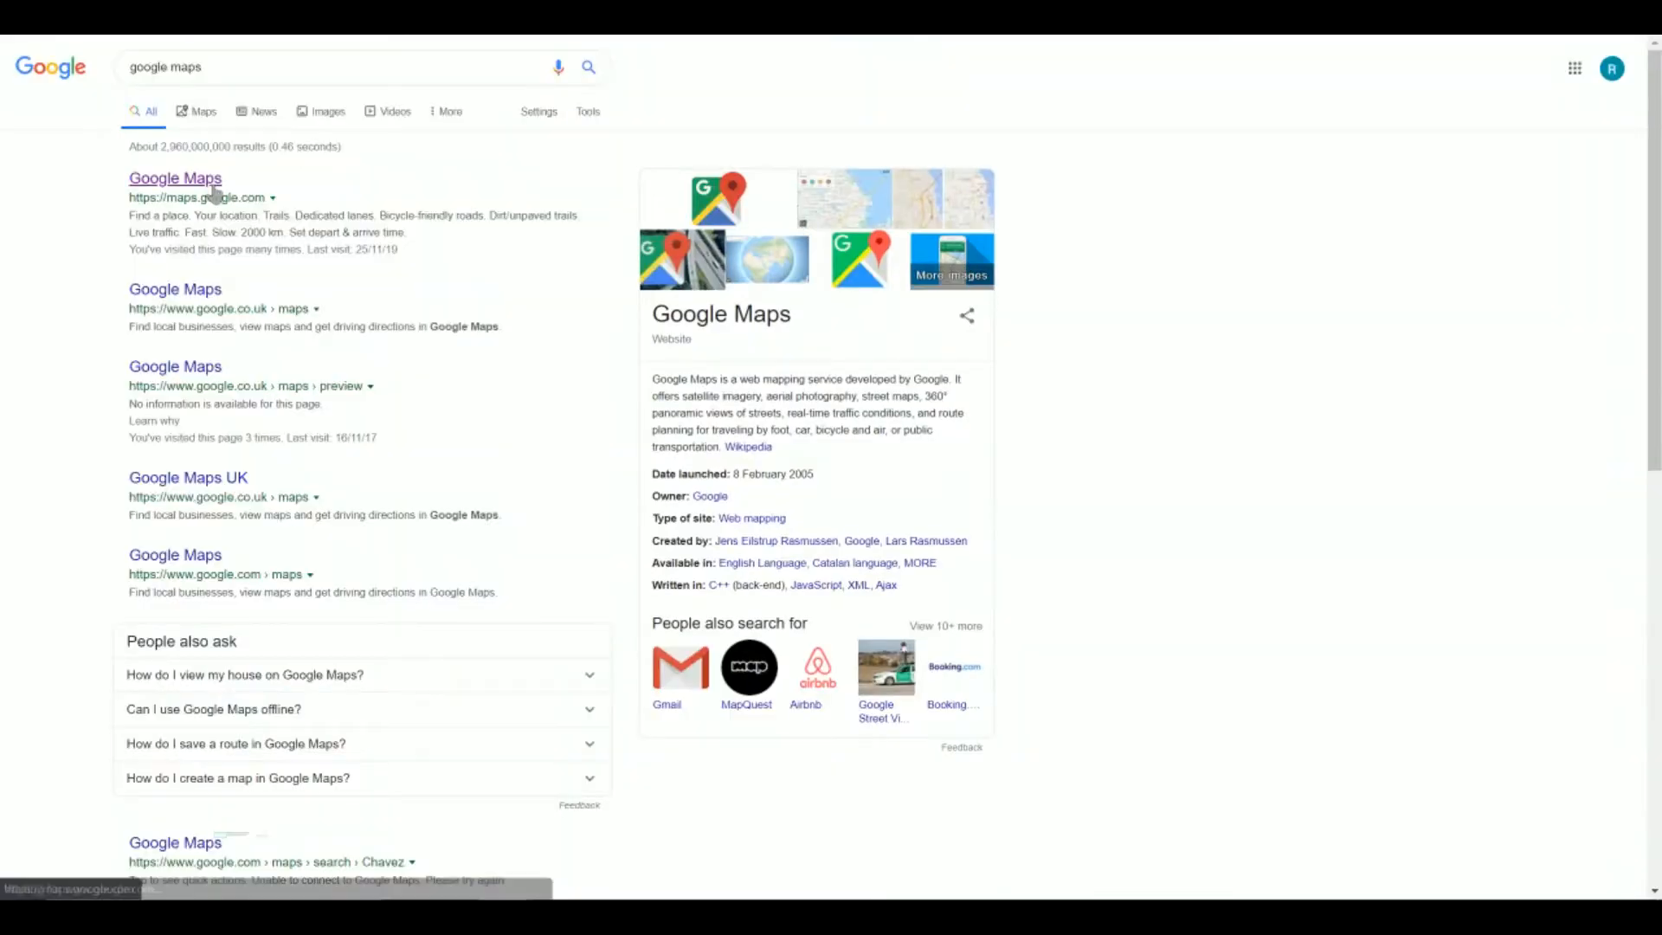
# Open Google Maps from the search results and find Browsholme Hall and Tithe Barn on the map.
pyautogui.click(216, 193)
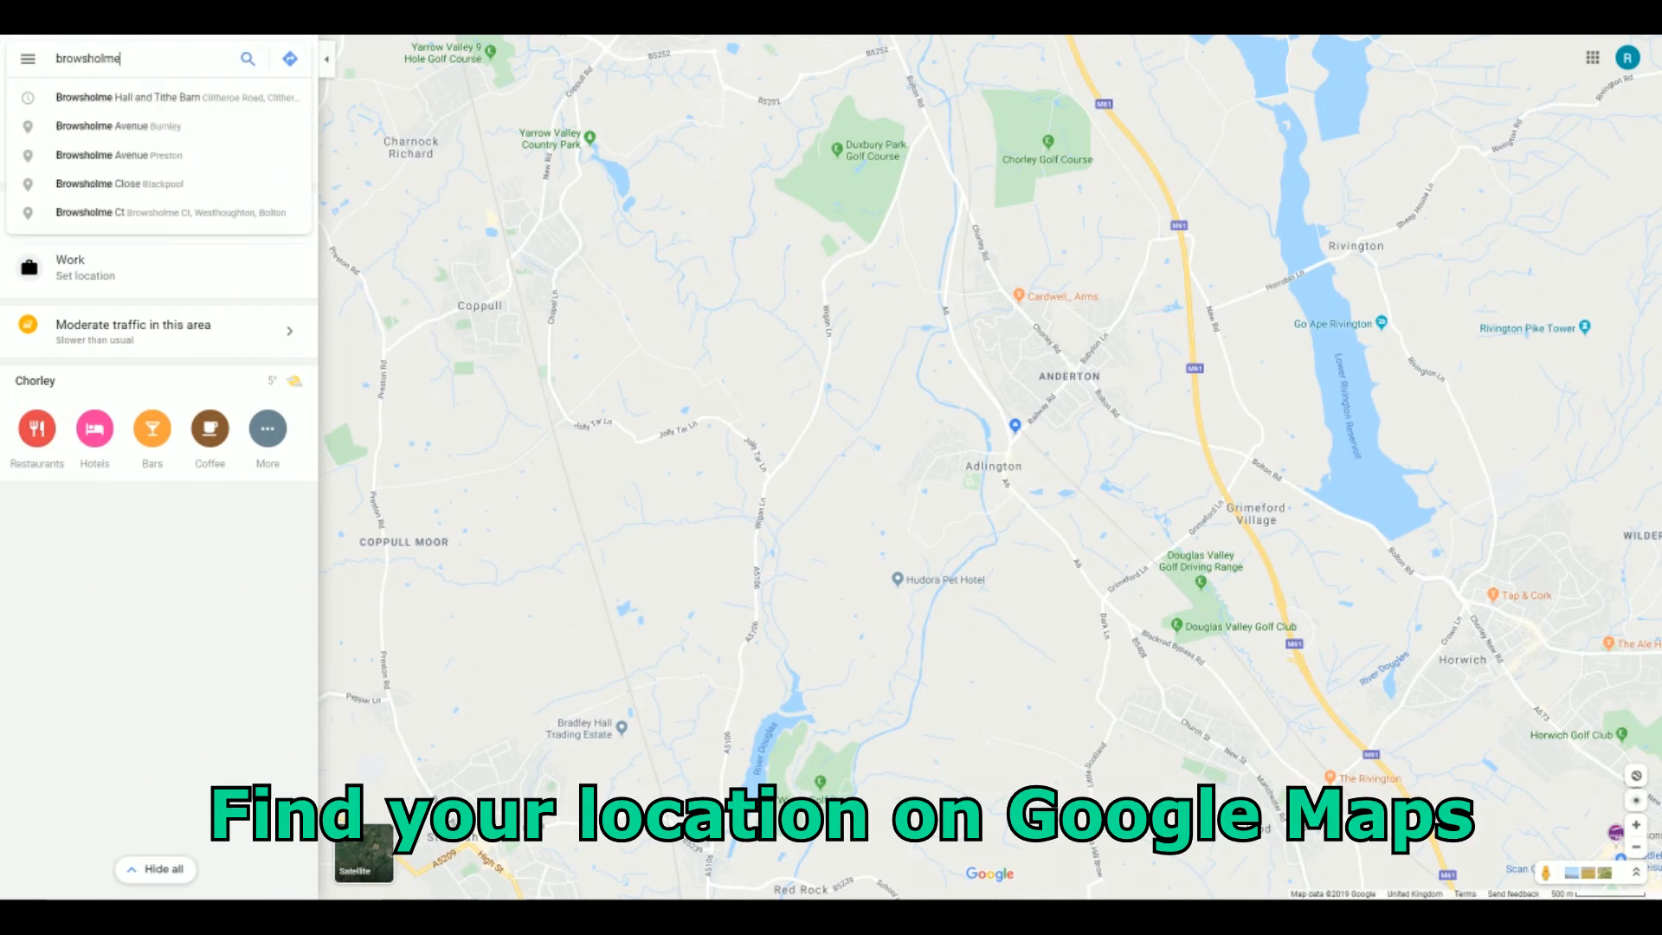
pyautogui.click(141, 99)
pyautogui.scroll(3, 914, 611)
# Enter the barn's indoor Street View tour and frame the aisle facing the lit ceremony table.
pyautogui.click(1635, 873)
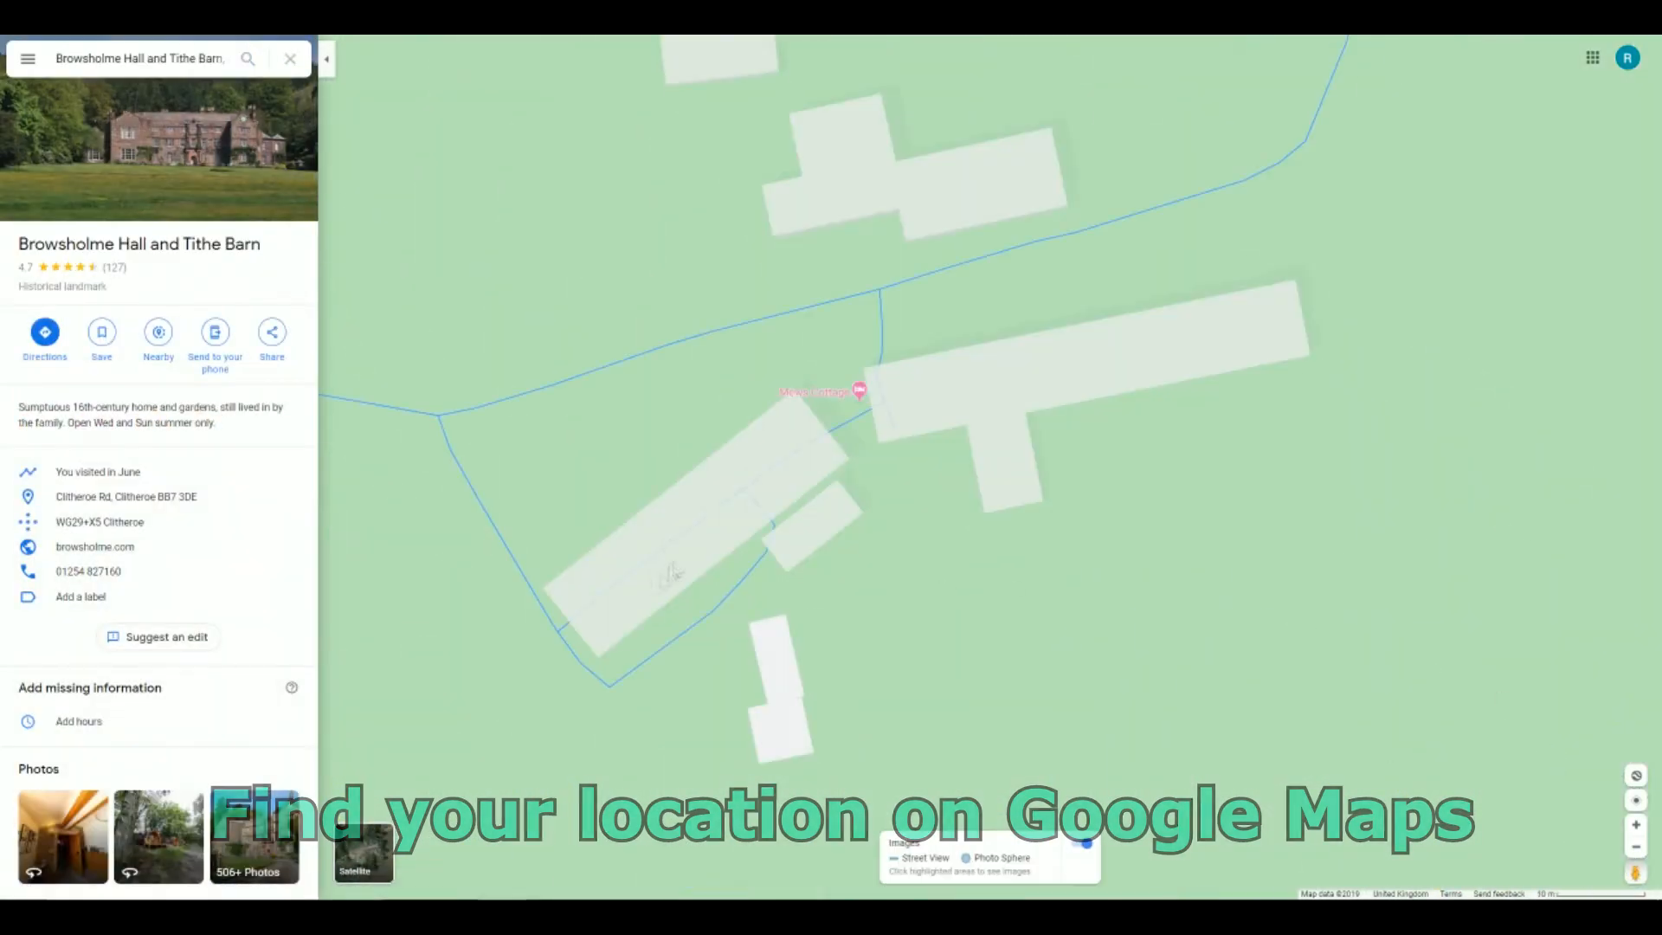
pyautogui.click(670, 574)
pyautogui.moveTo(433, 553); pyautogui.dragTo(983, 523)
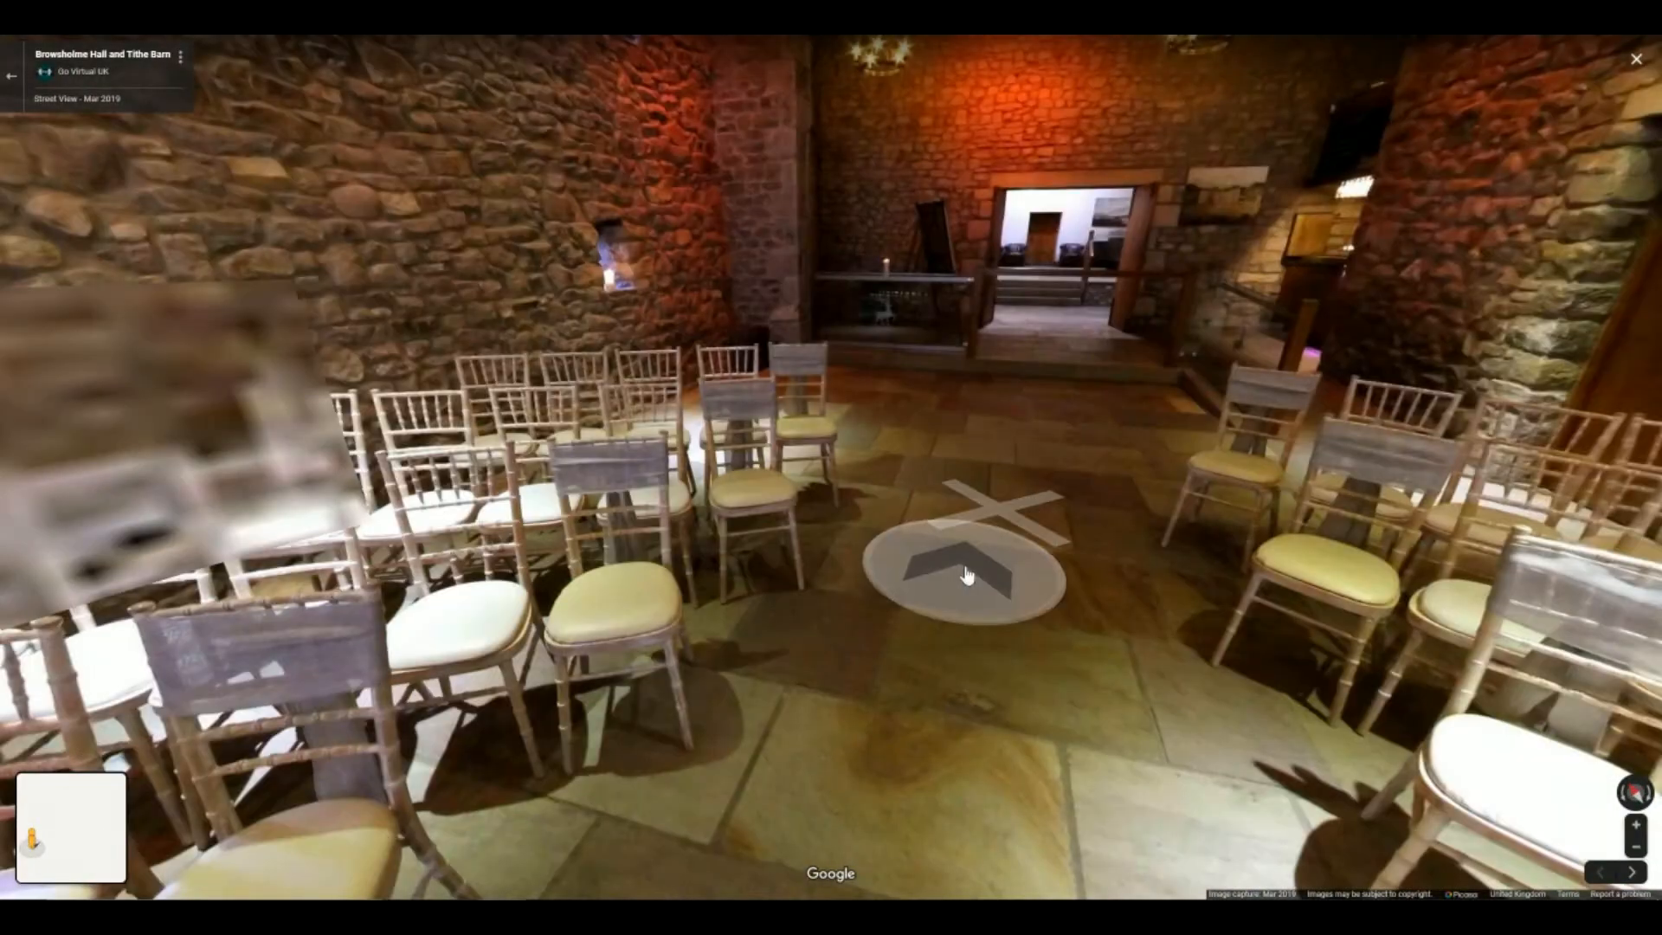
pyautogui.click(966, 576)
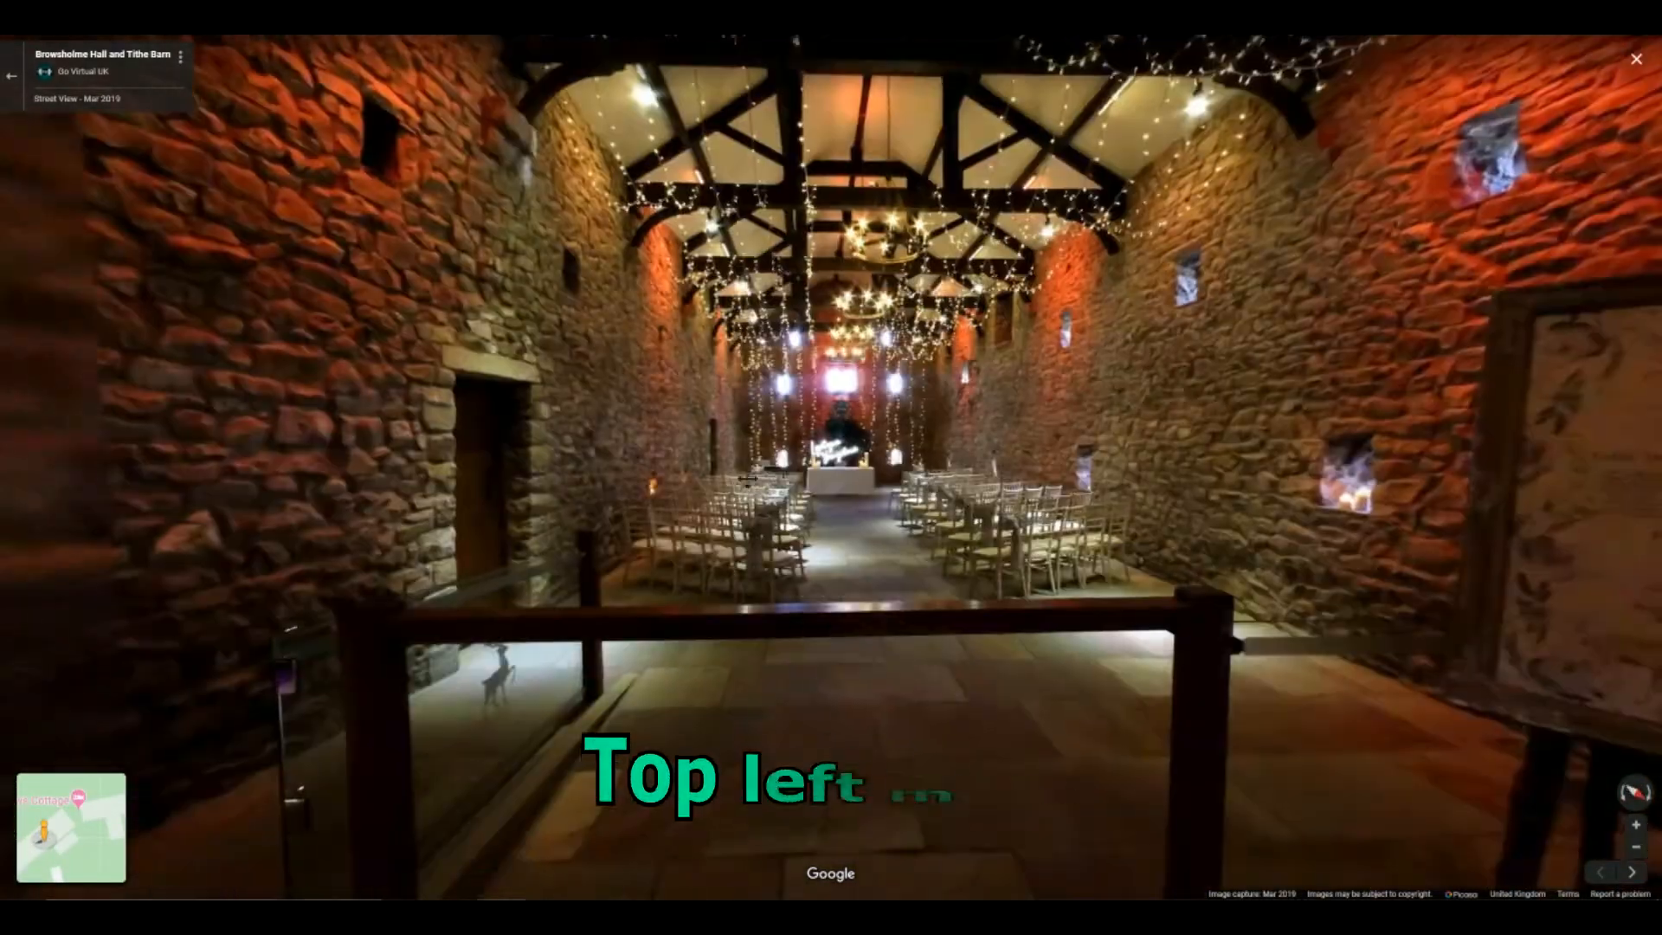
pyautogui.click(748, 479)
pyautogui.moveTo(845, 601); pyautogui.dragTo(863, 685)
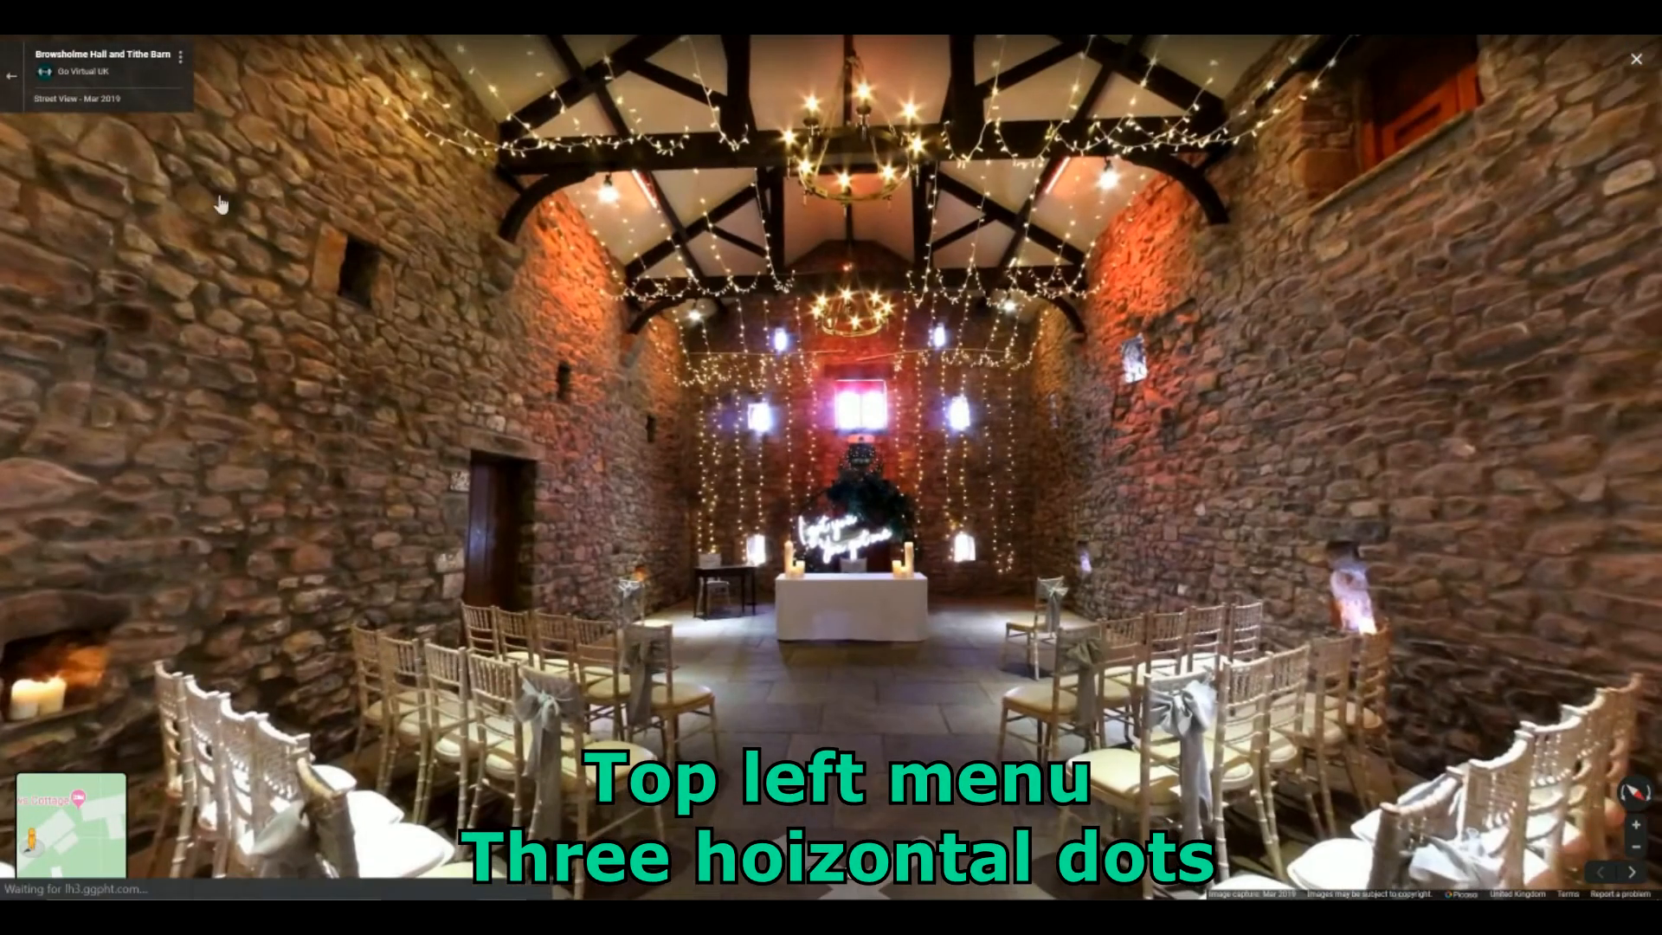
# Open the map embed options for the current Street View image.
pyautogui.click(180, 59)
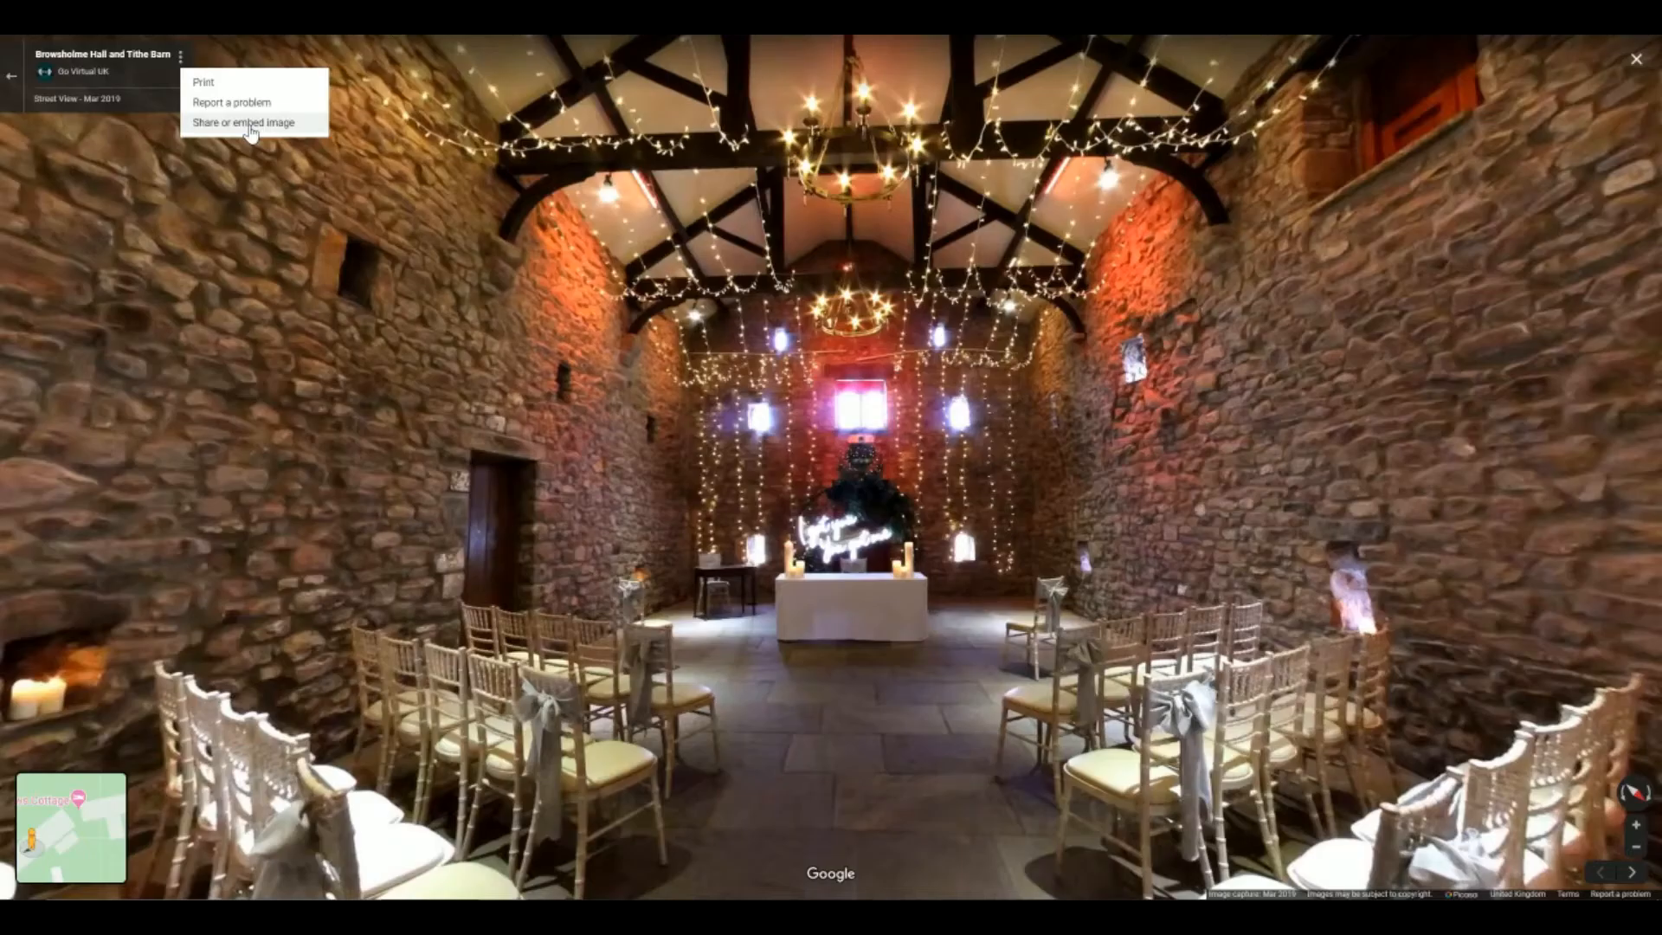
pyautogui.click(1070, 424)
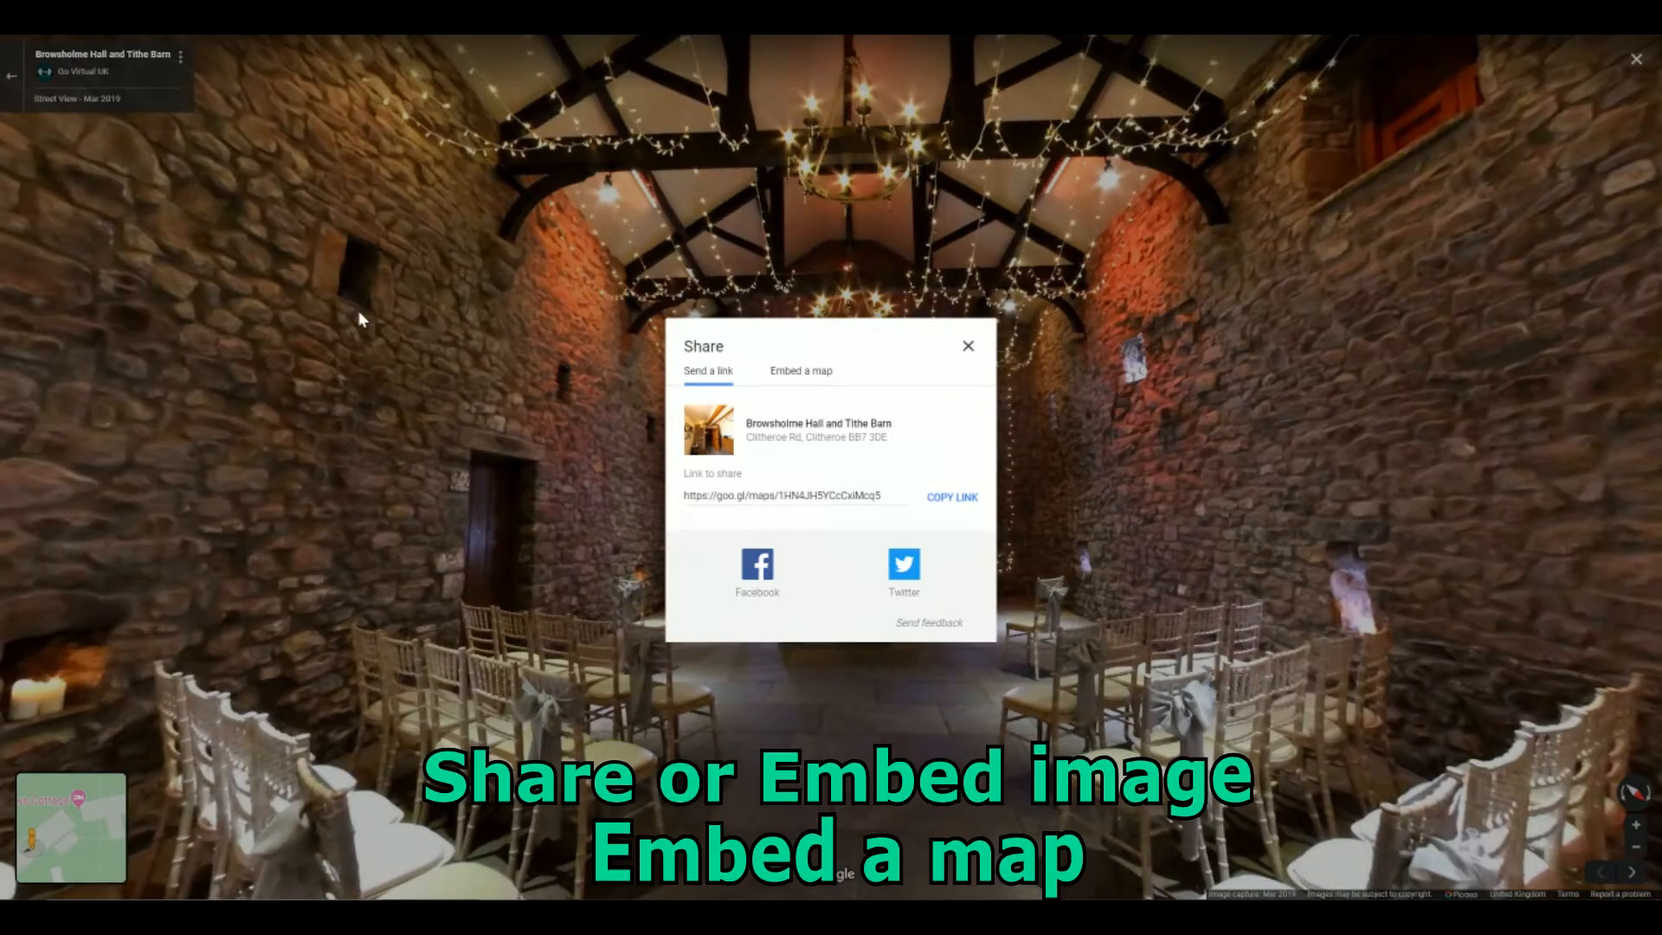
pyautogui.click(818, 371)
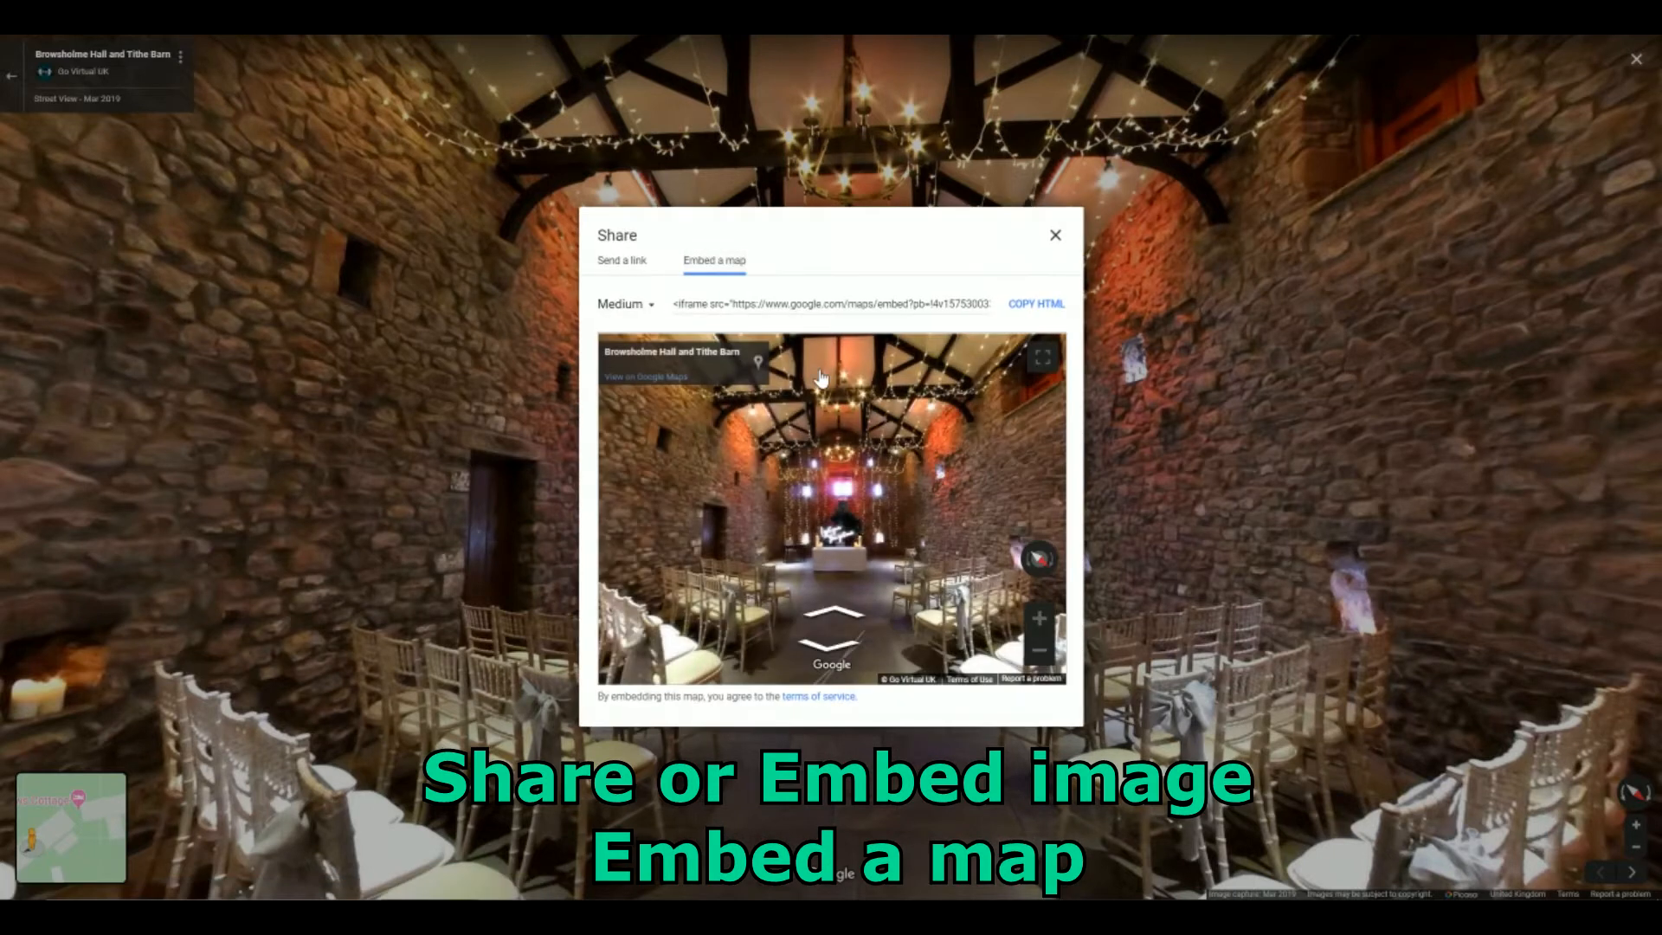
# Try looking around and moving through the barn tour in the embed preview.
pyautogui.moveTo(883, 466); pyautogui.dragTo(947, 472)
pyautogui.click(830, 568)
pyautogui.moveTo(727, 443); pyautogui.dragTo(944, 437)
pyautogui.moveTo(789, 455); pyautogui.dragTo(832, 462)
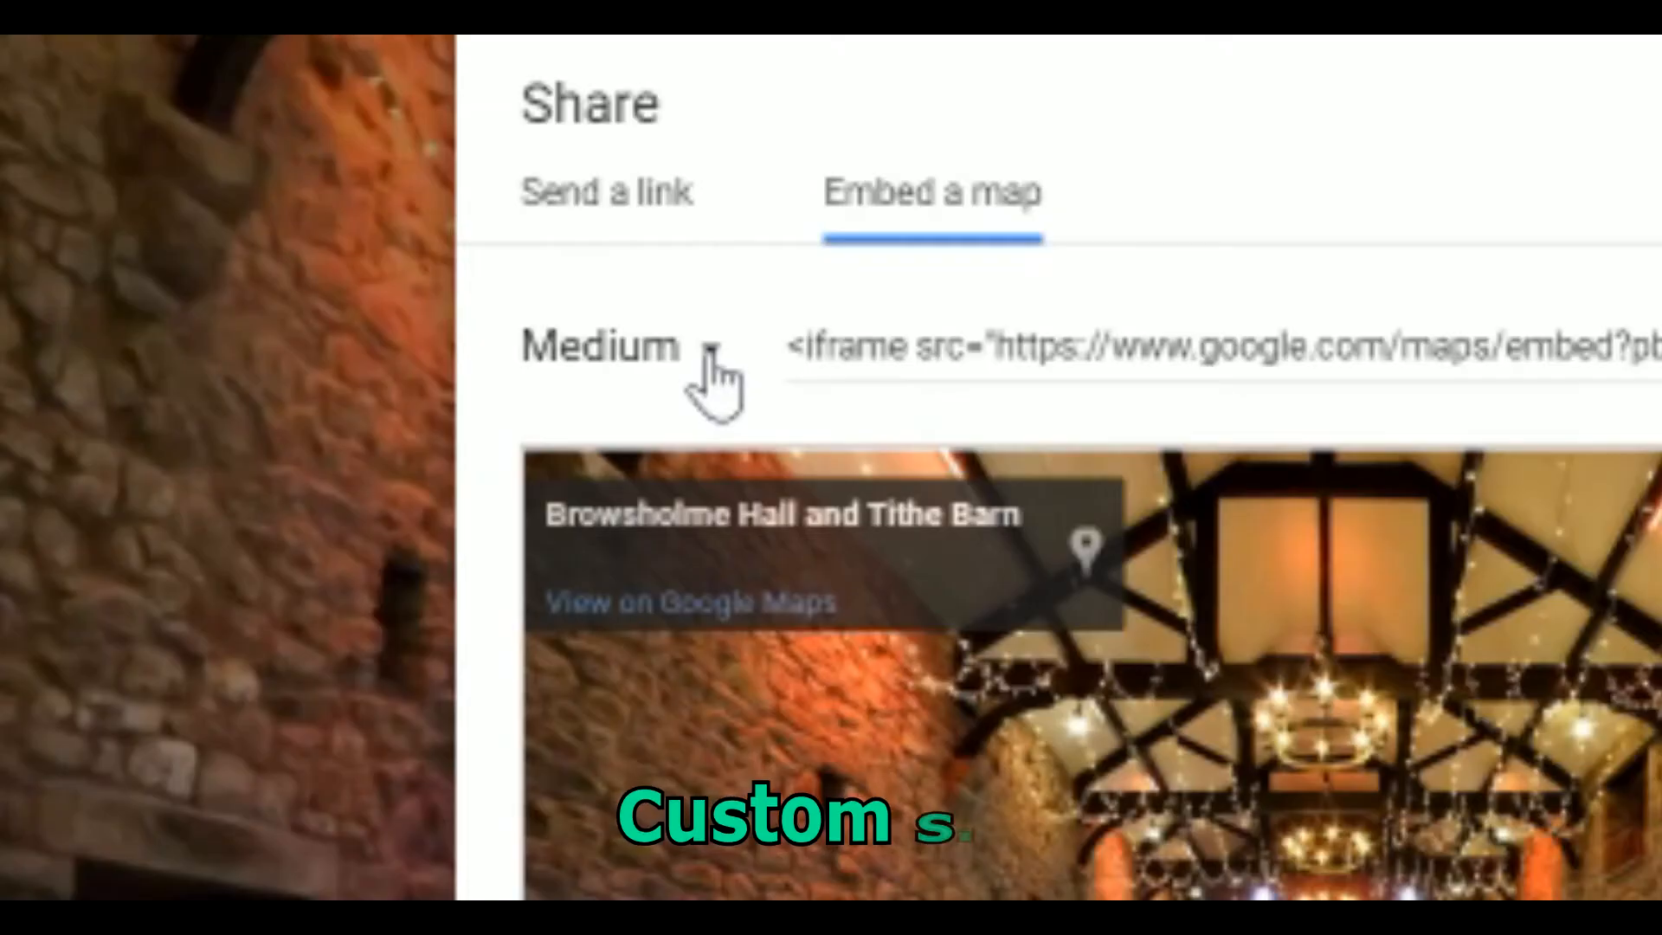
# Set the embed to a custom size of 280 x 280 and copy its HTML code.
pyautogui.click(712, 351)
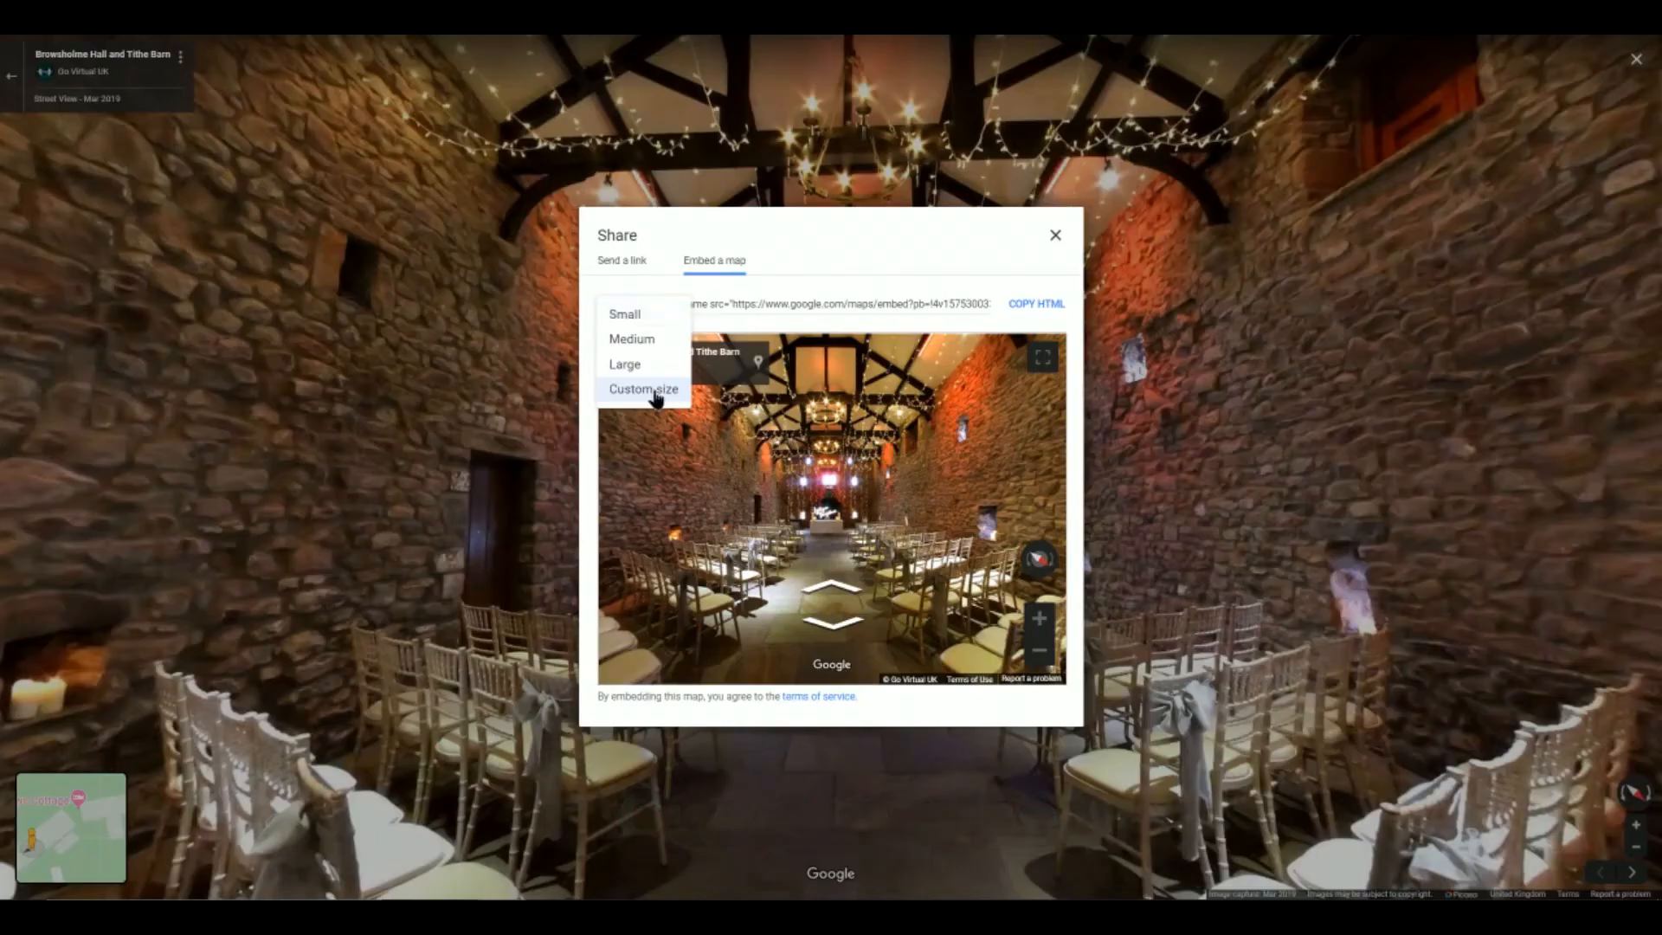
pyautogui.click(656, 395)
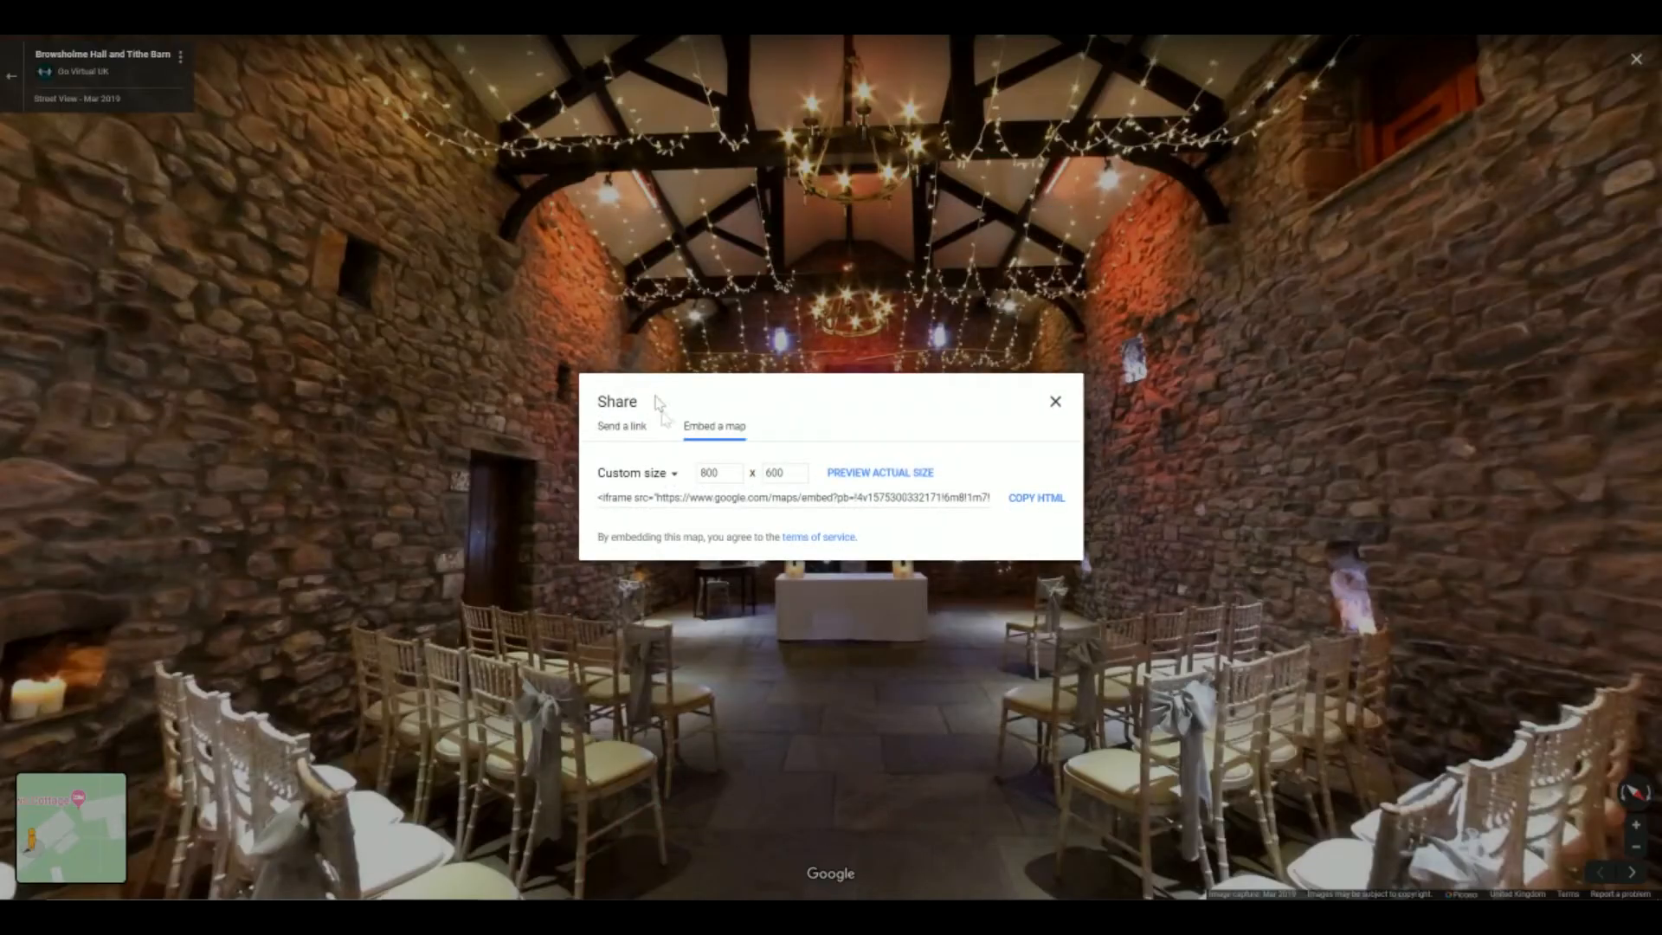
pyautogui.write('280')
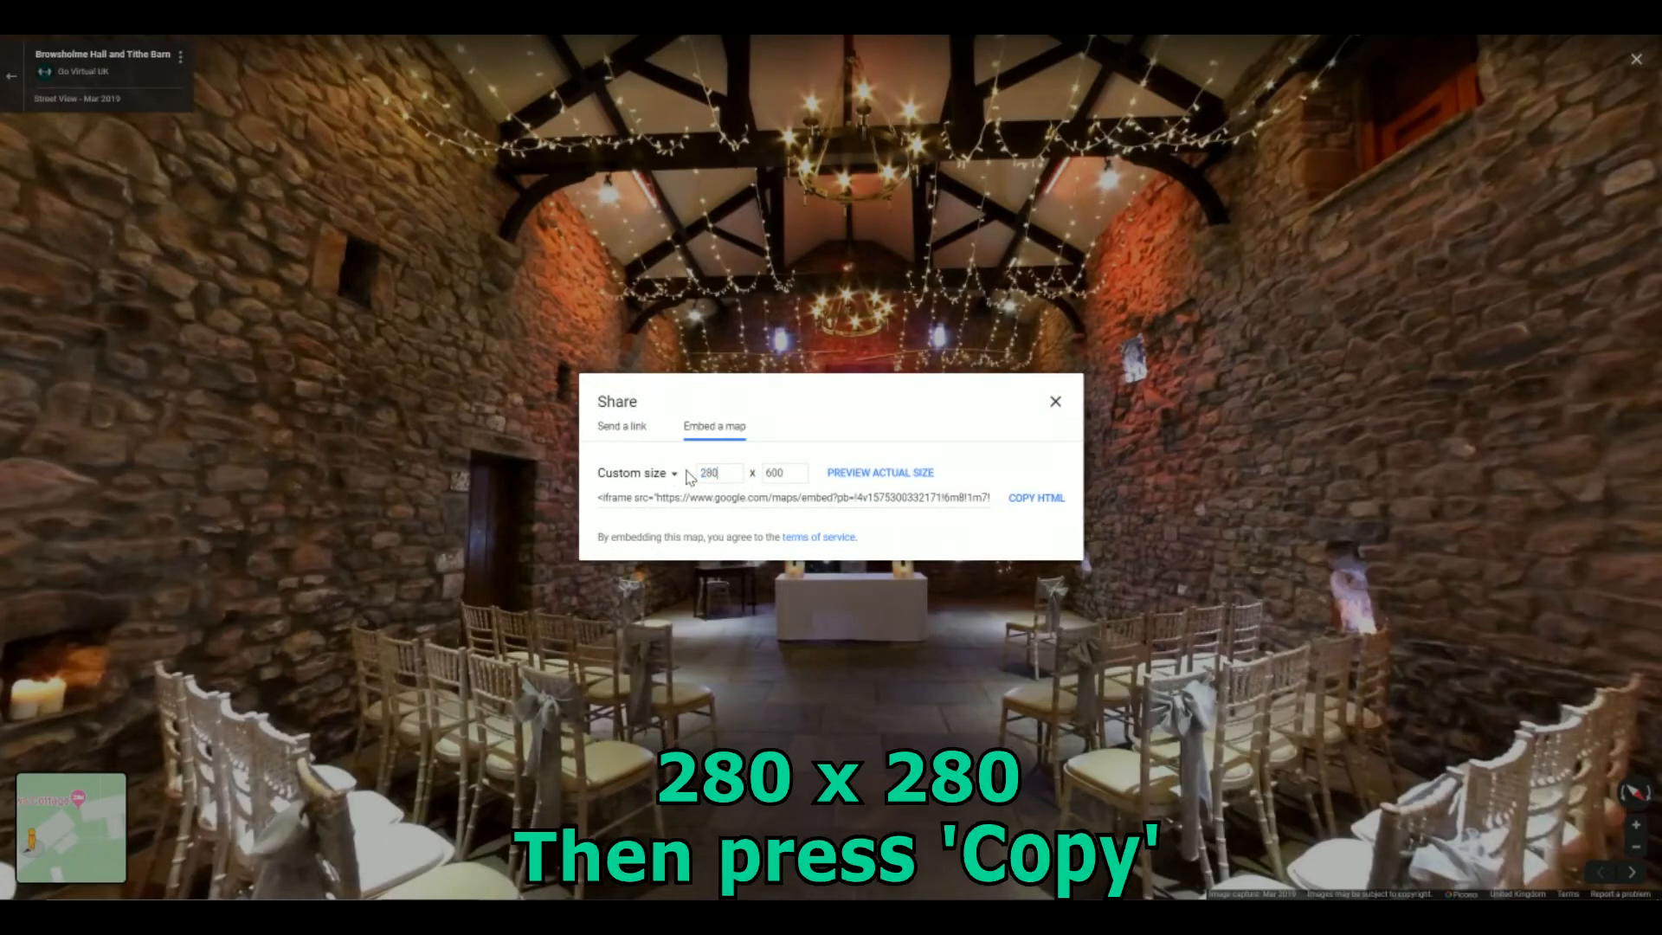
pyautogui.press('Tab')
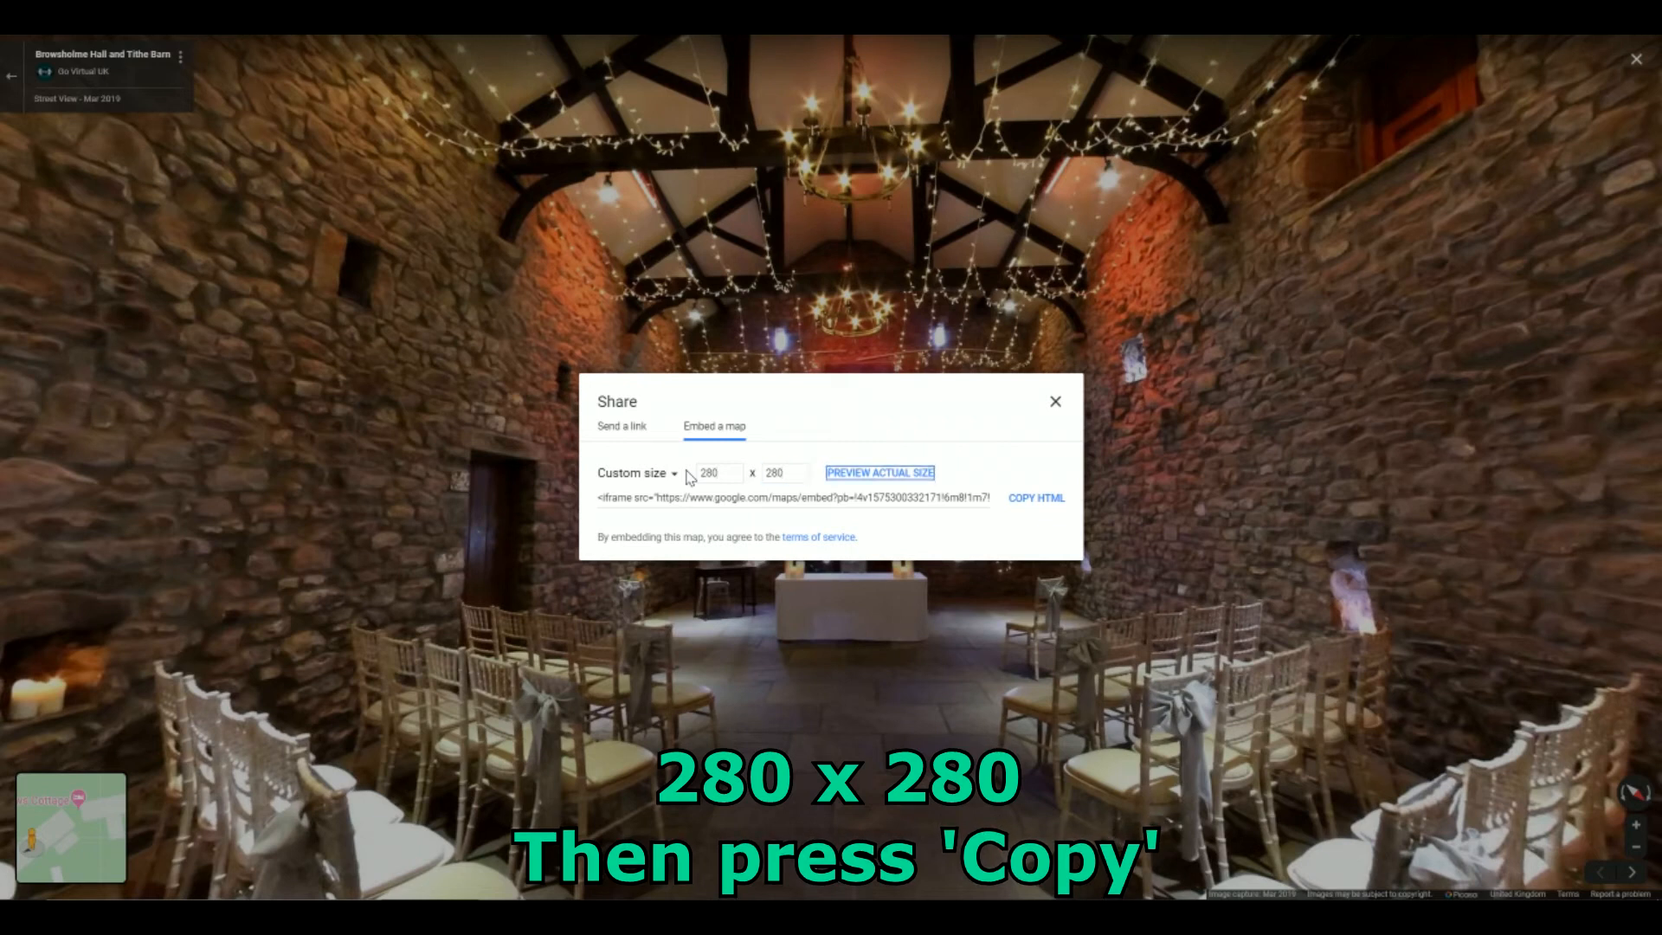
pyautogui.click(1041, 506)
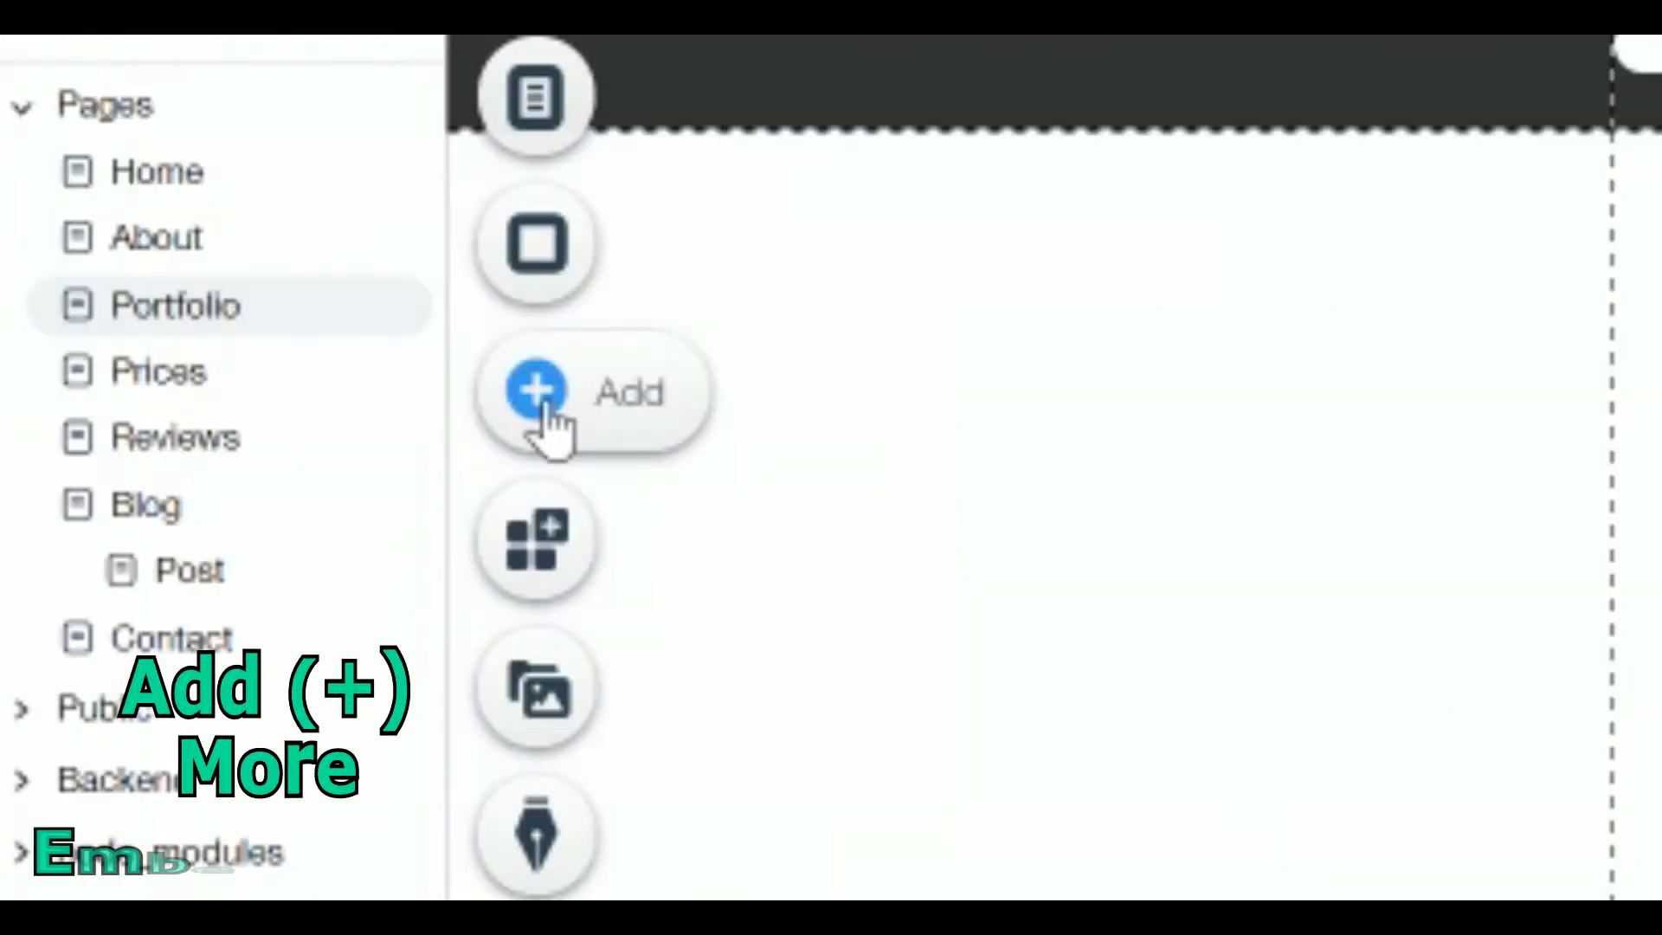
# Add an Embed a Site element to the Portfolio page in the Wix editor.
pyautogui.click(173, 209)
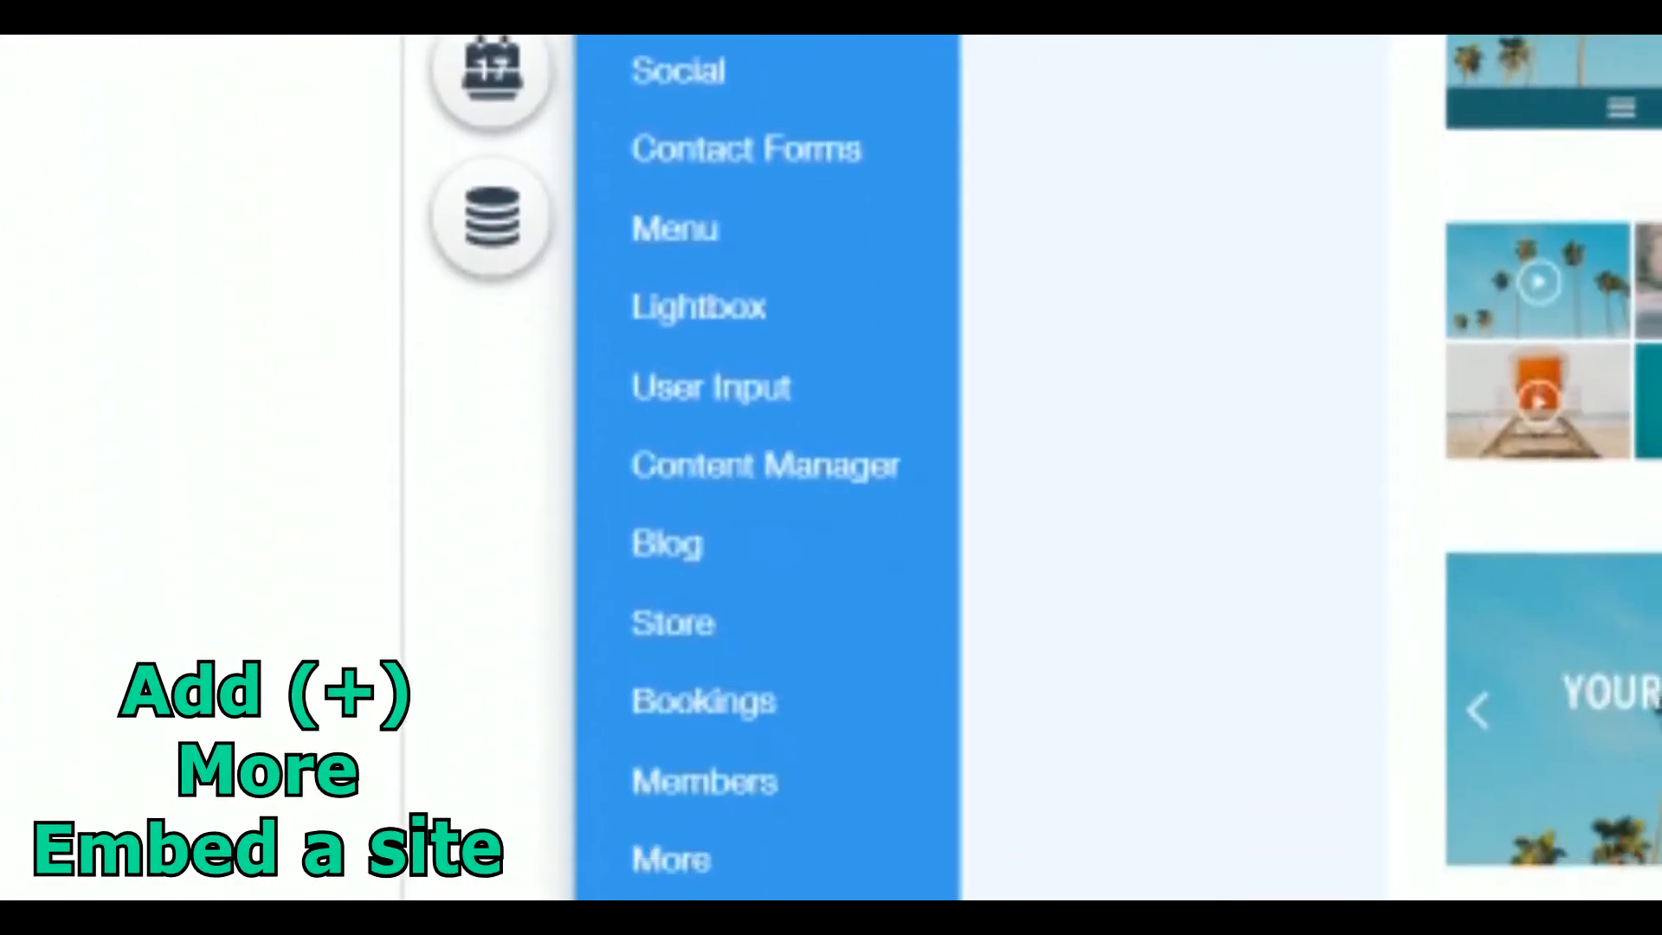
pyautogui.click(668, 562)
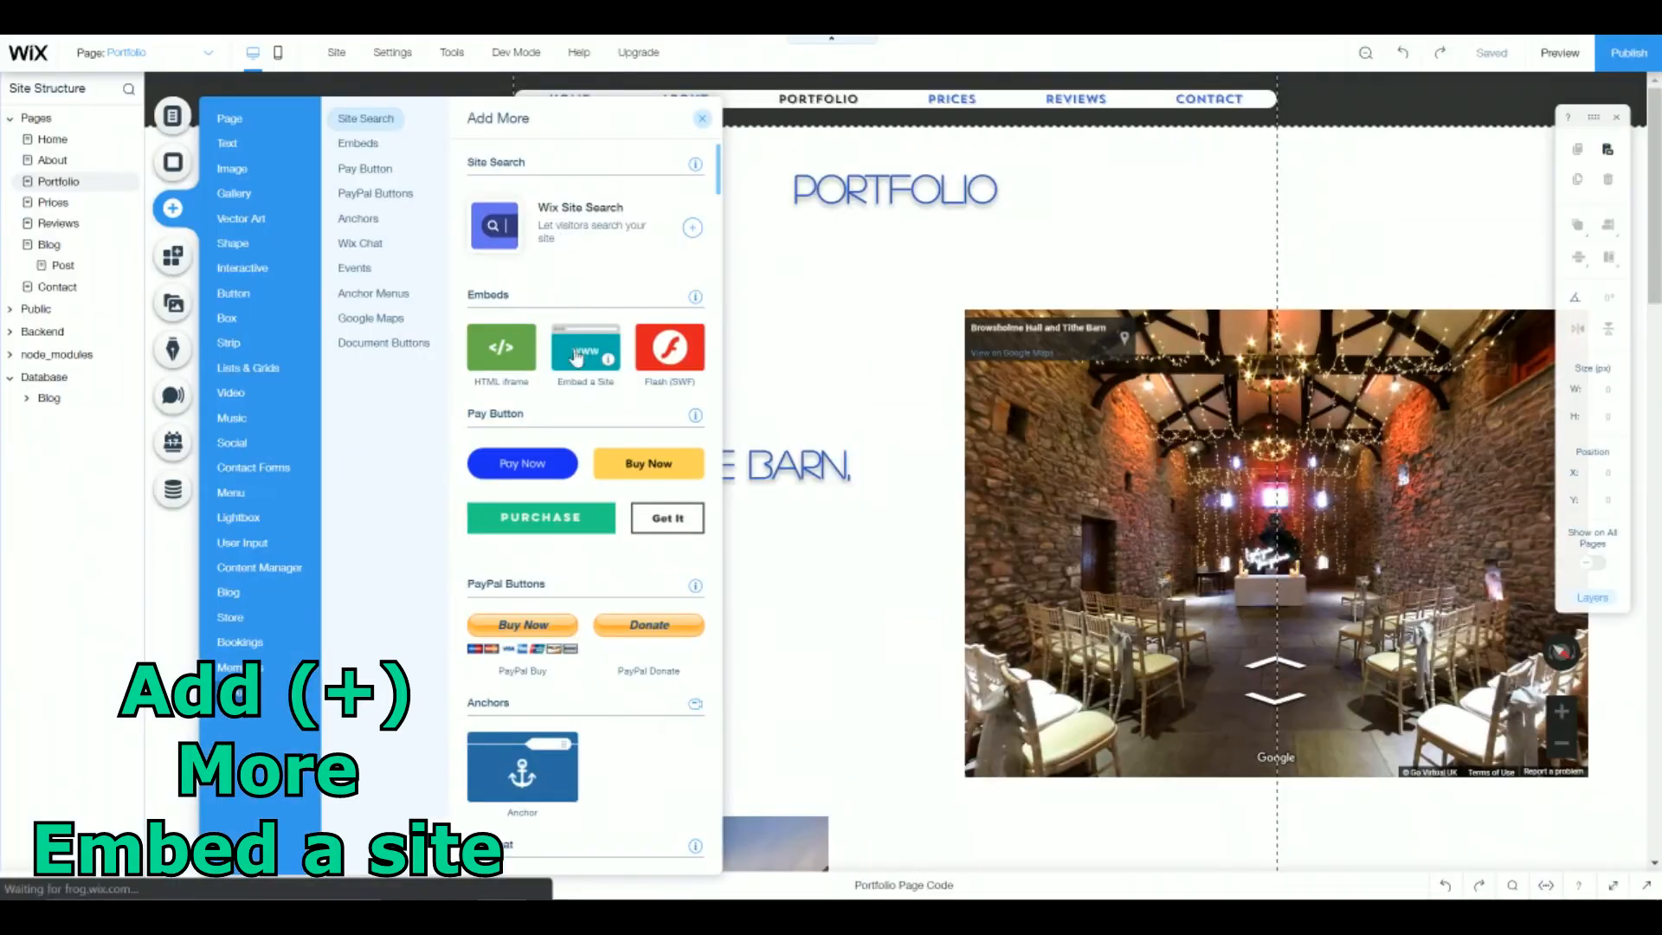
pyautogui.click(826, 510)
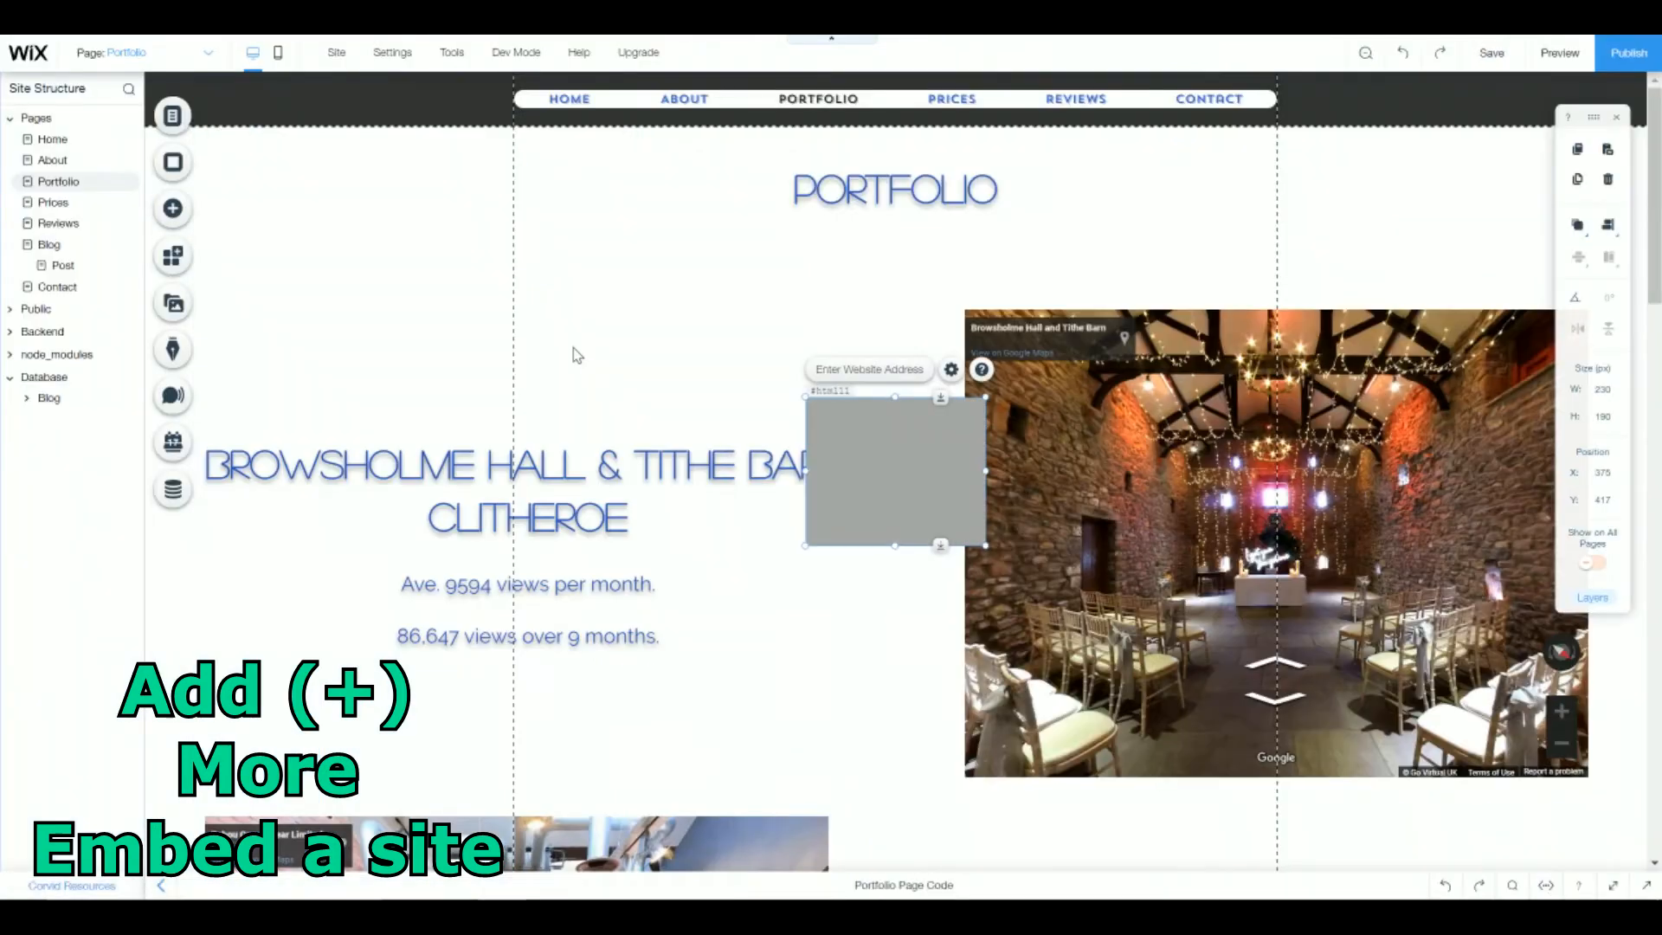
# Switch the new embed's content to Code, paste in the copied Google Maps iframe and apply it.
pyautogui.click(883, 372)
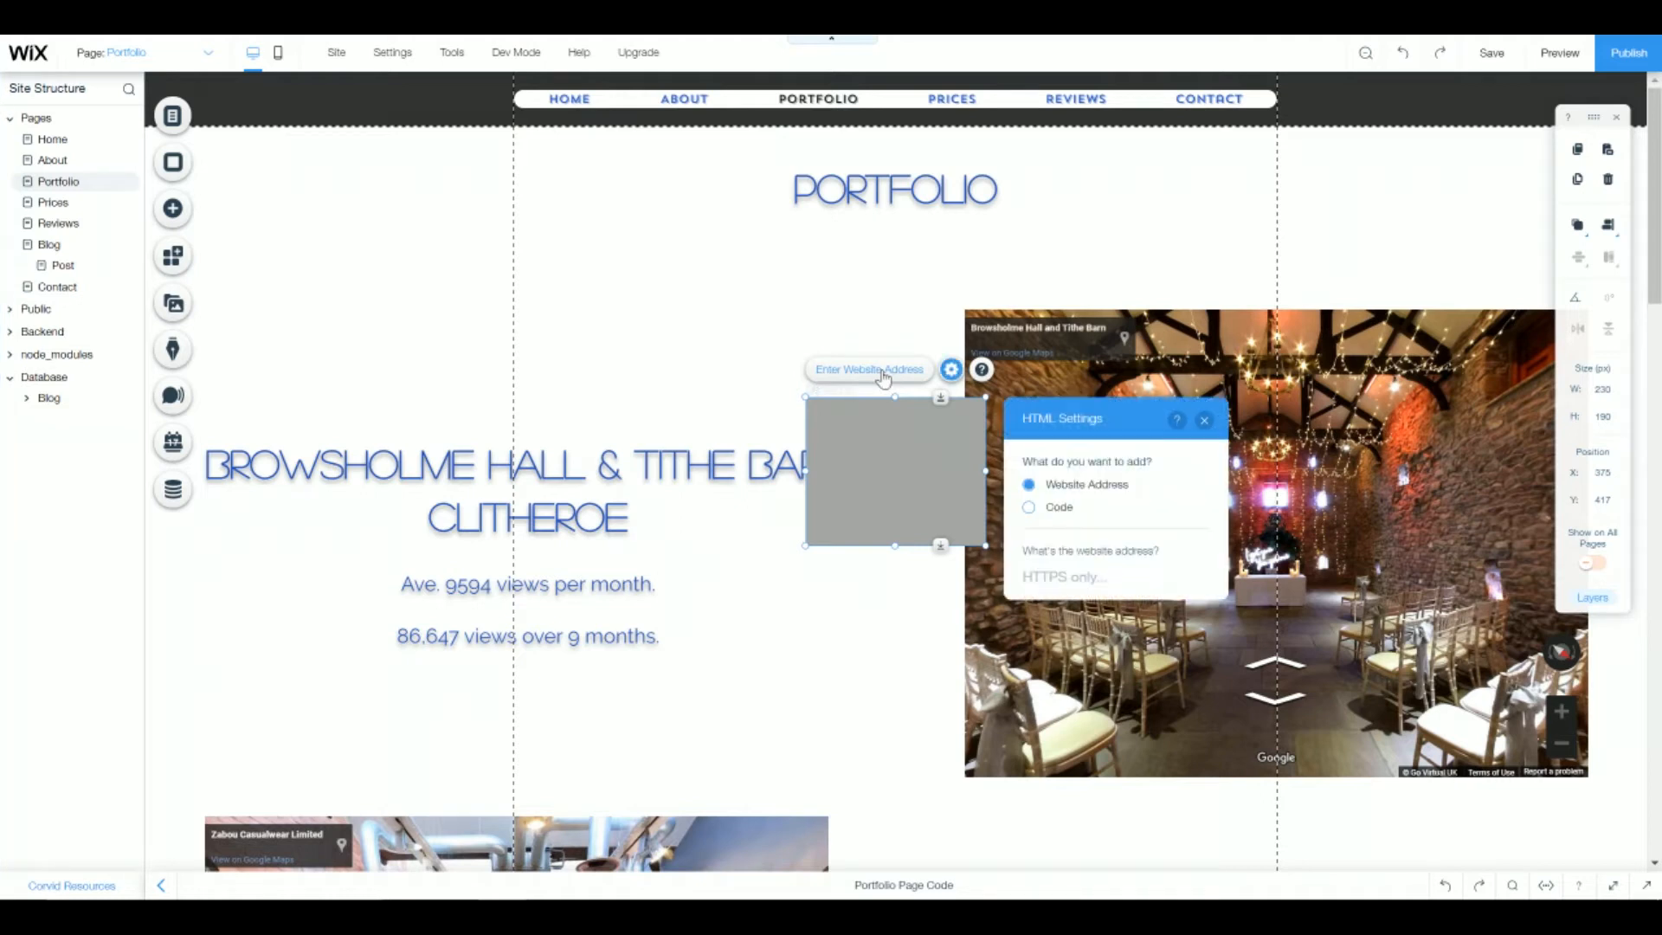
pyautogui.click(1061, 510)
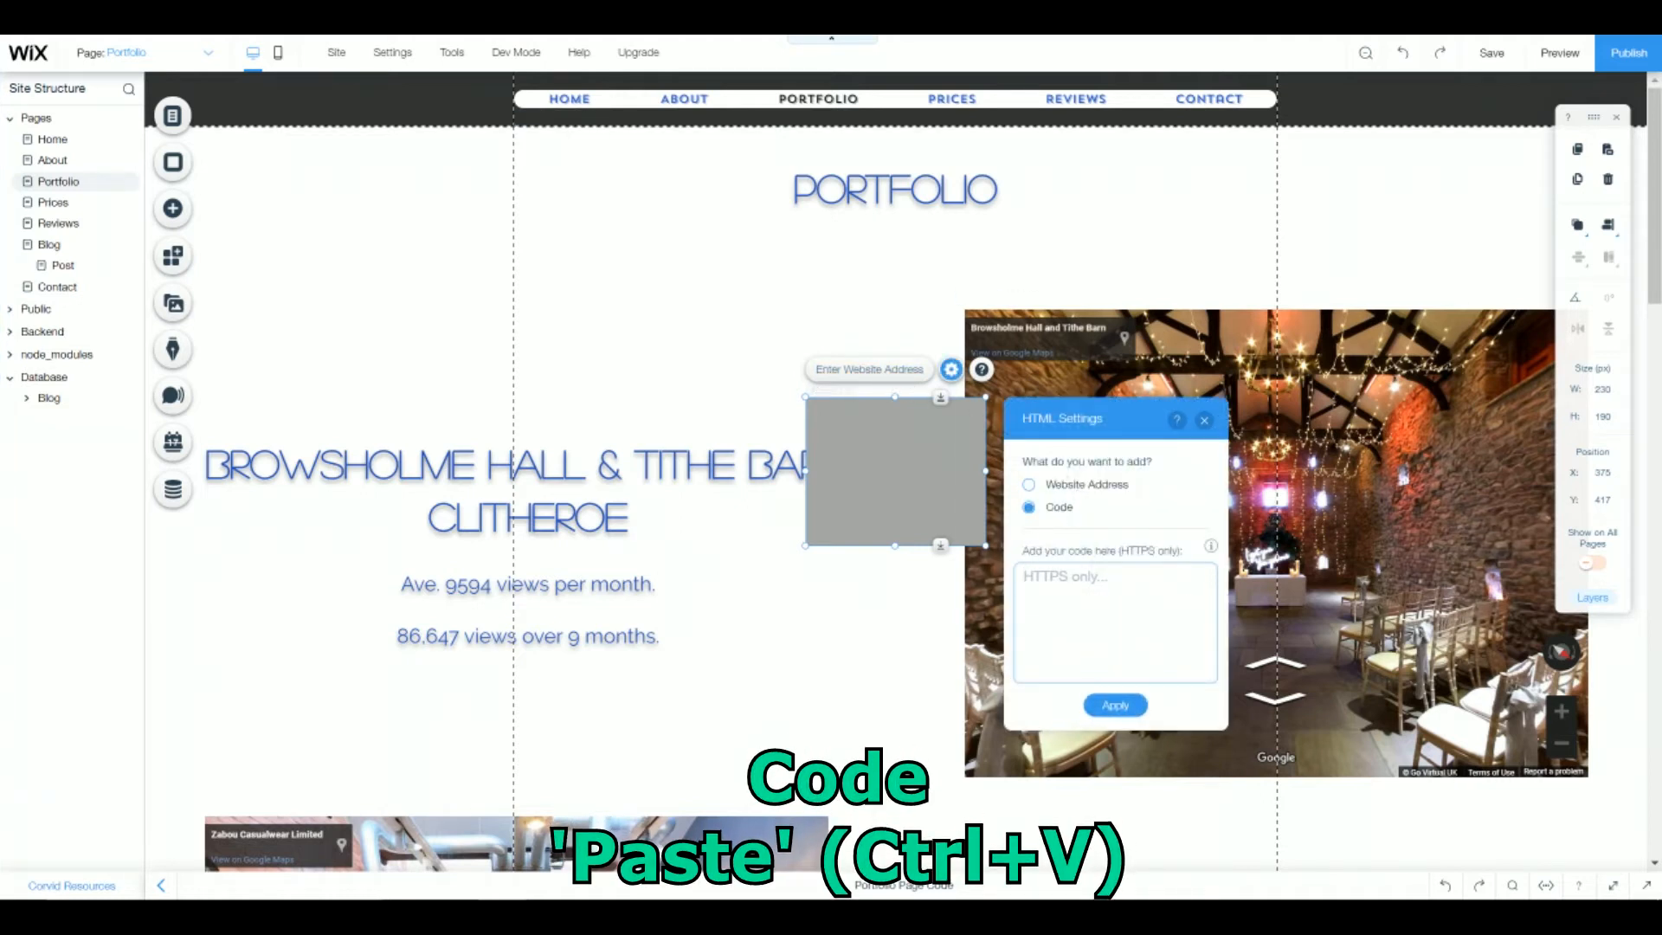
pyautogui.hotkey('ctrl', 'v')
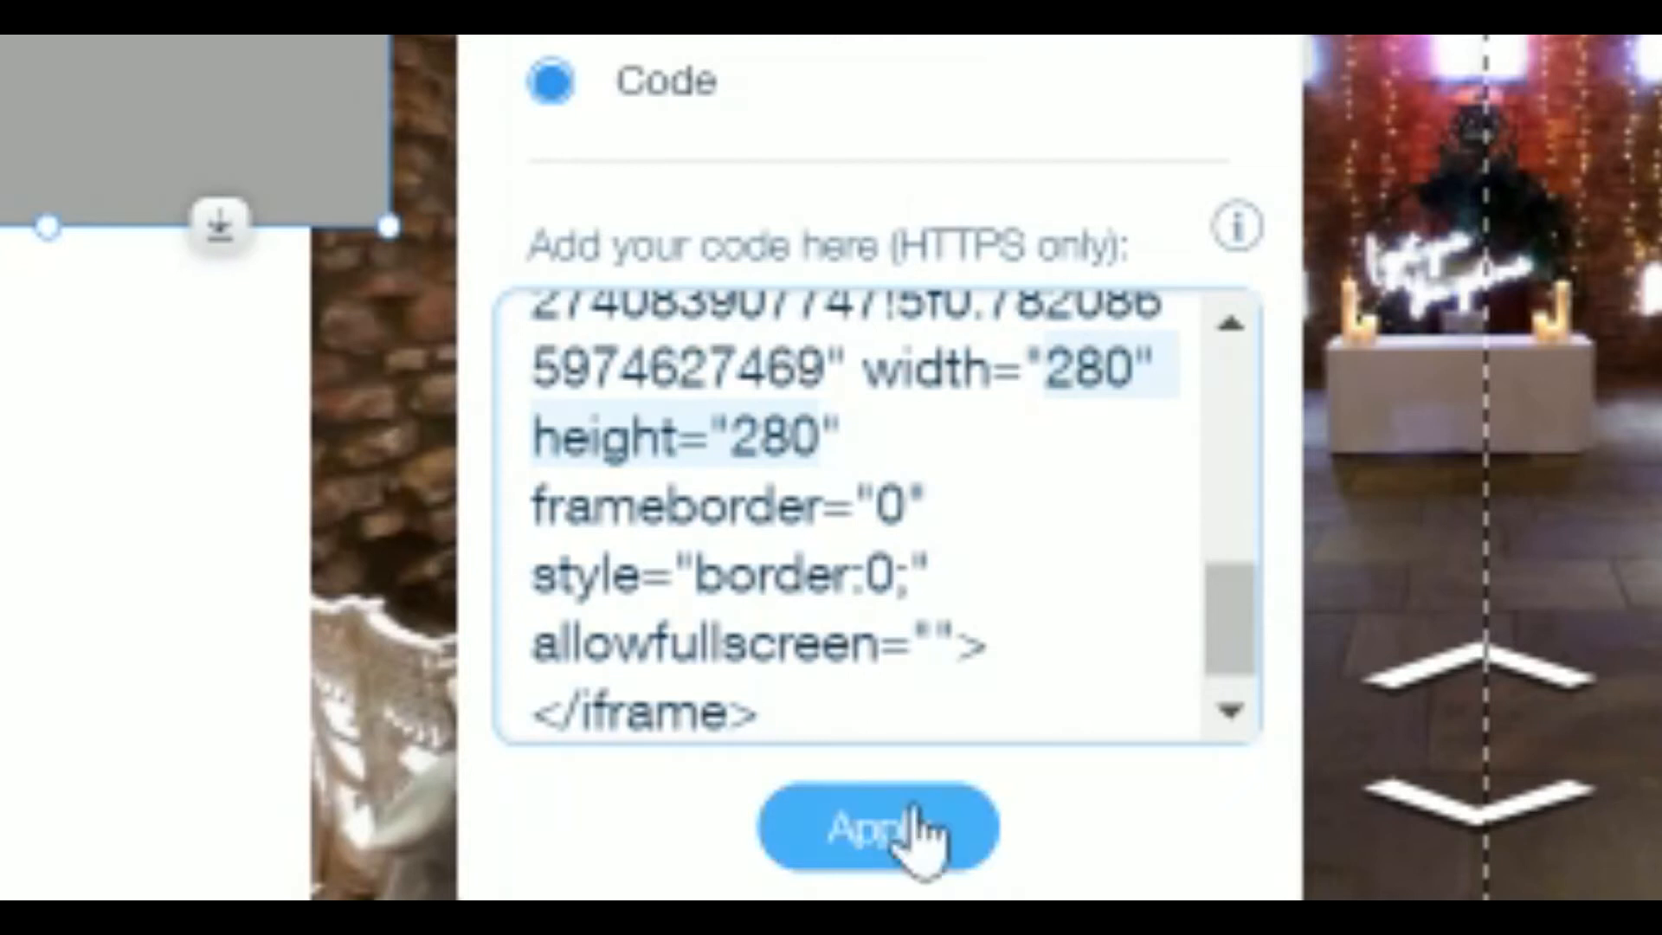
pyautogui.click(891, 833)
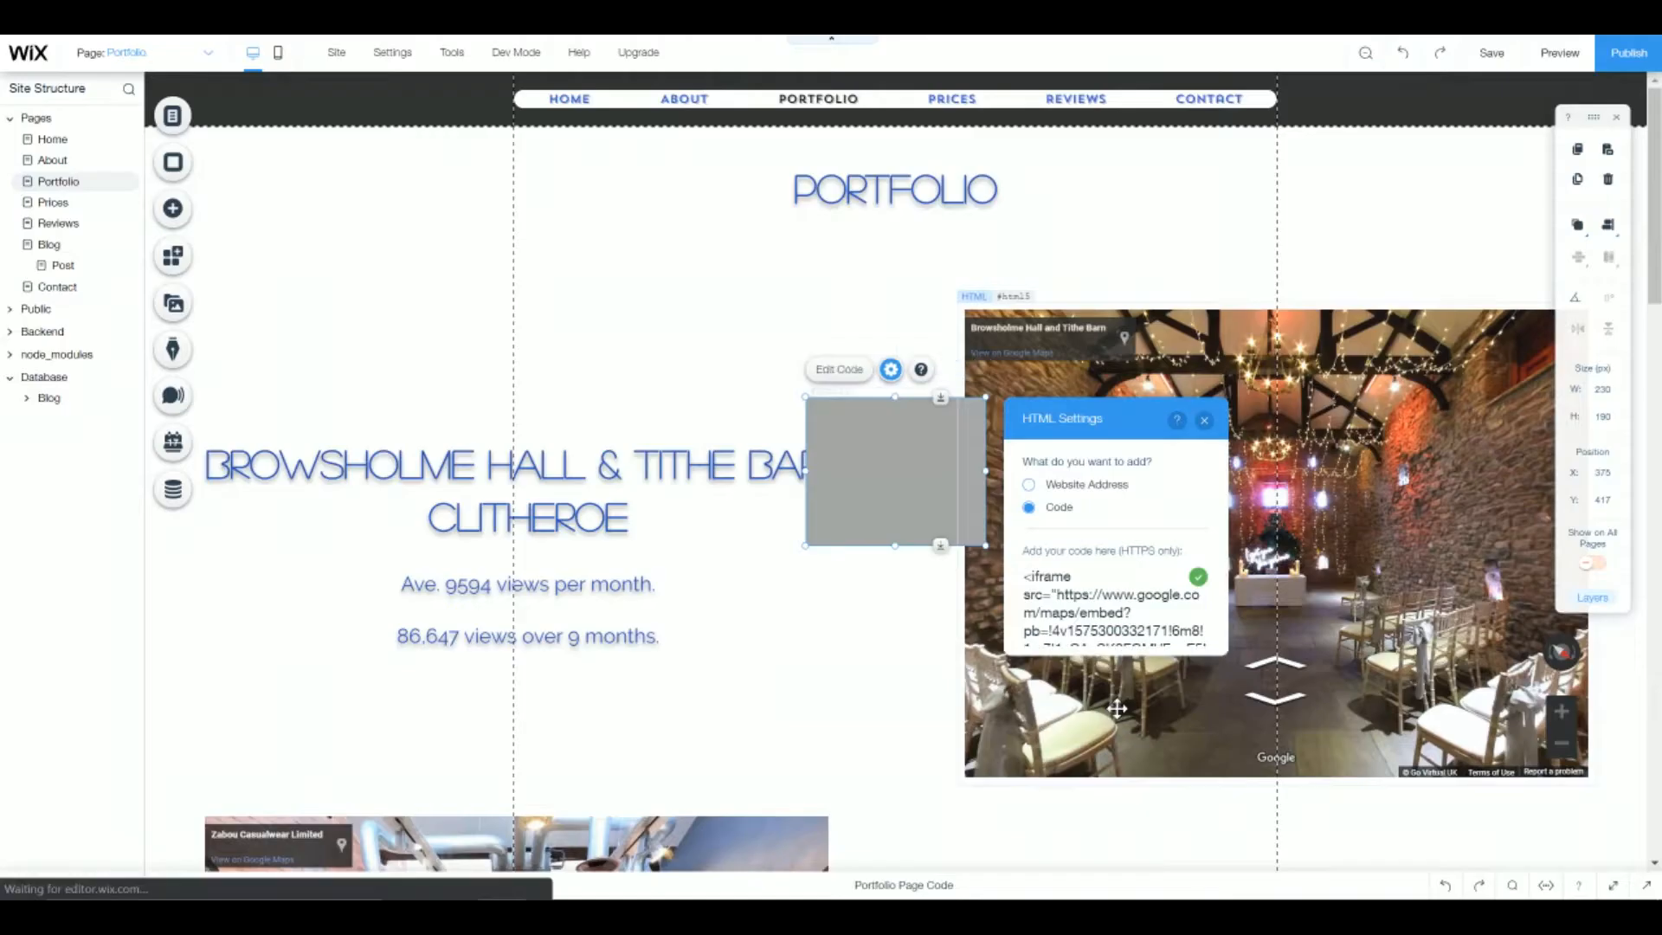
pyautogui.click(1204, 420)
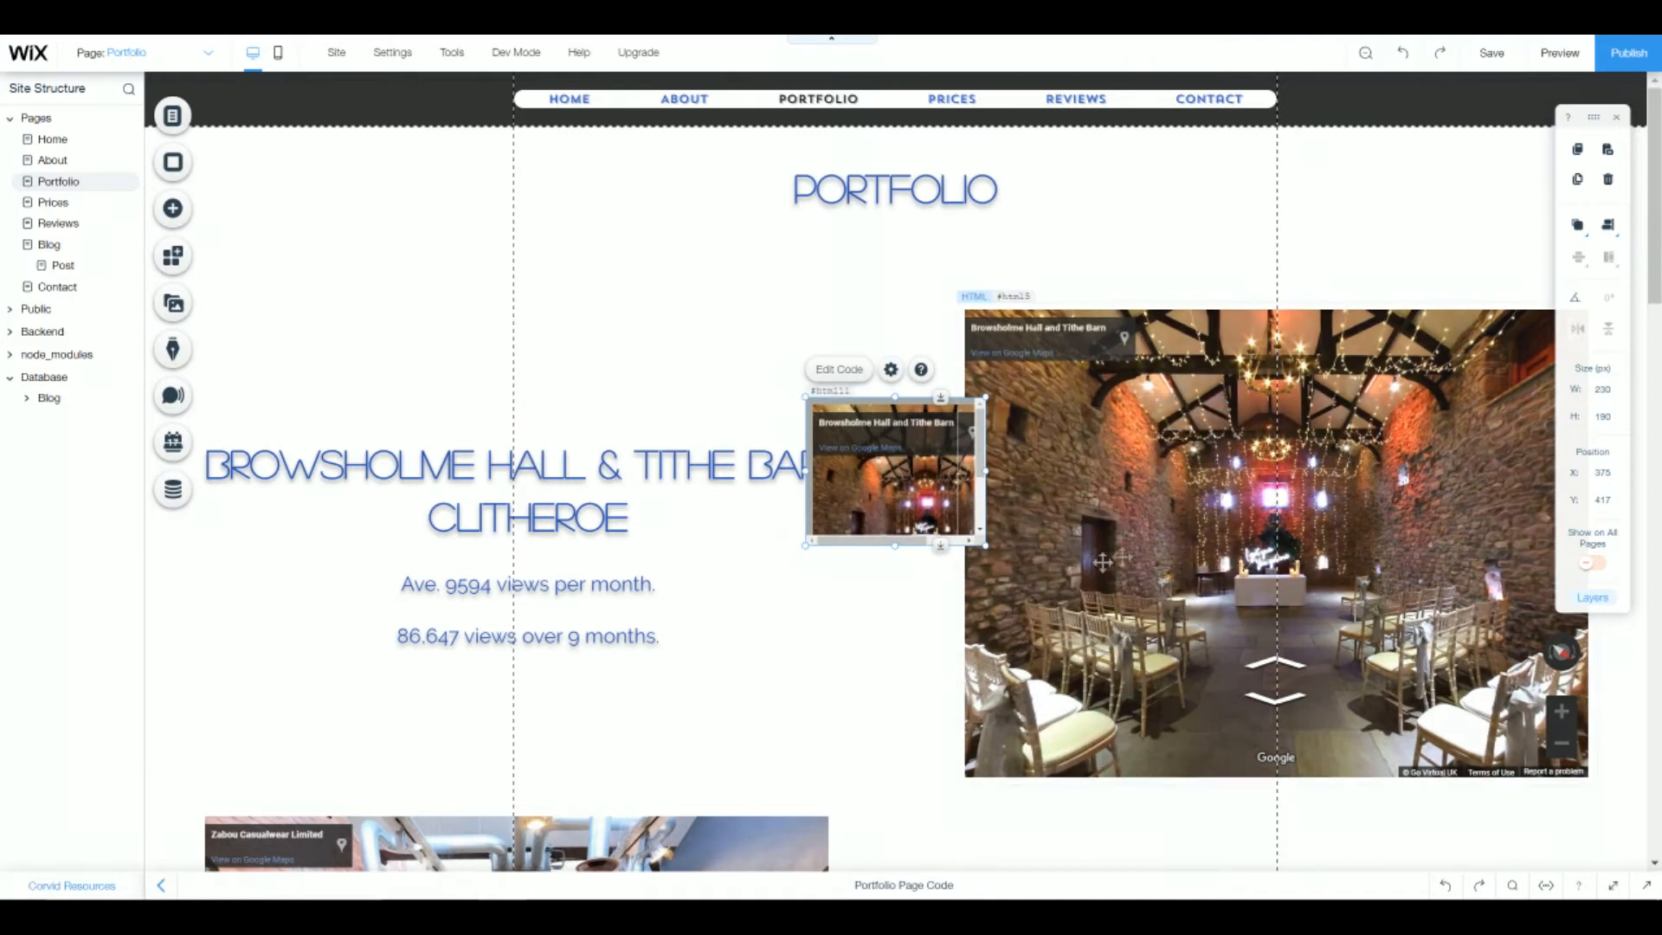
# Enlarge the small tour embed to about 300 by 298 px, place it over the large Browsholme tour and send it to the back.
pyautogui.moveTo(804, 547); pyautogui.dragTo(750, 629)
pyautogui.moveTo(887, 525); pyautogui.dragTo(1292, 554)
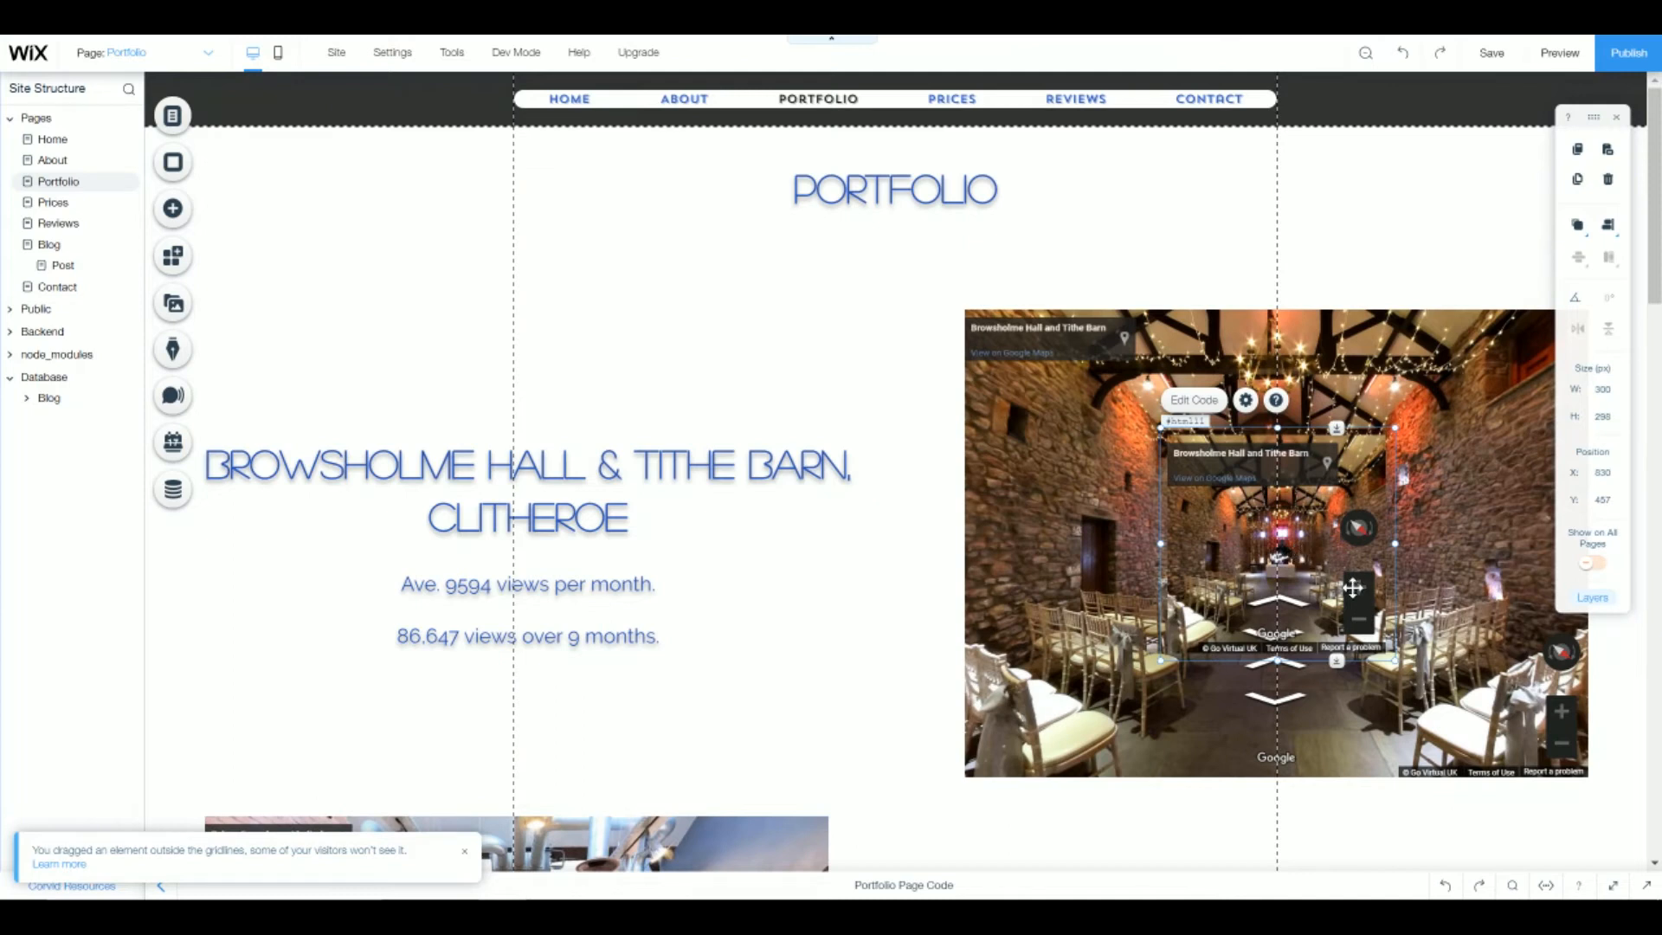
pyautogui.moveTo(1582, 238)
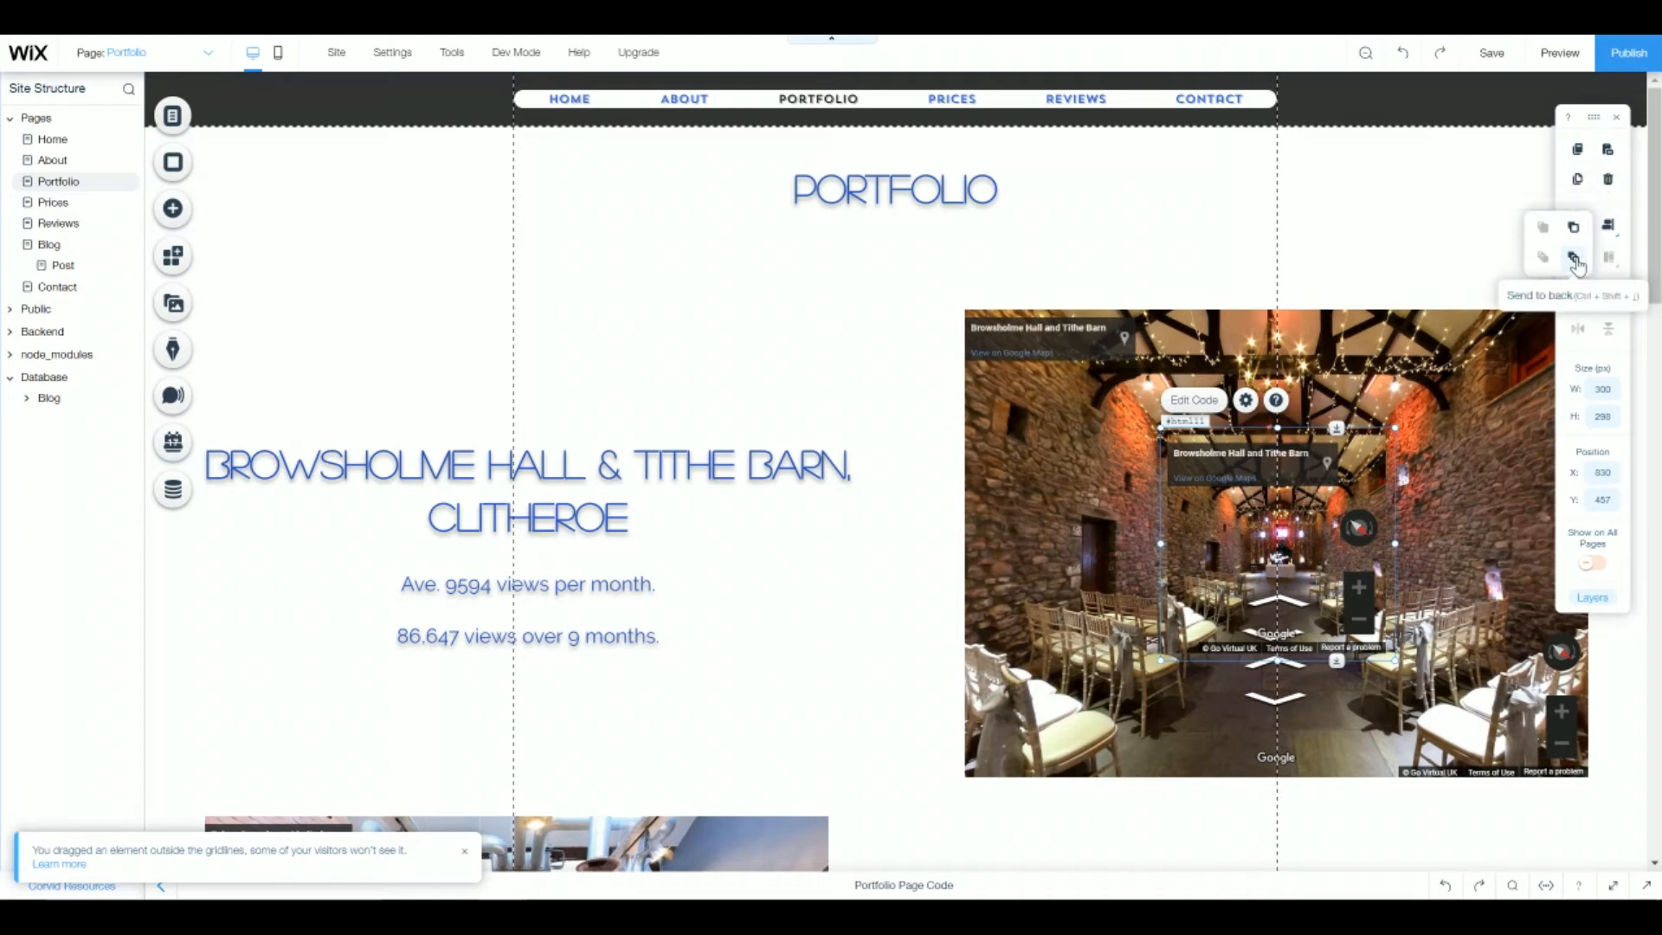
pyautogui.click(1573, 258)
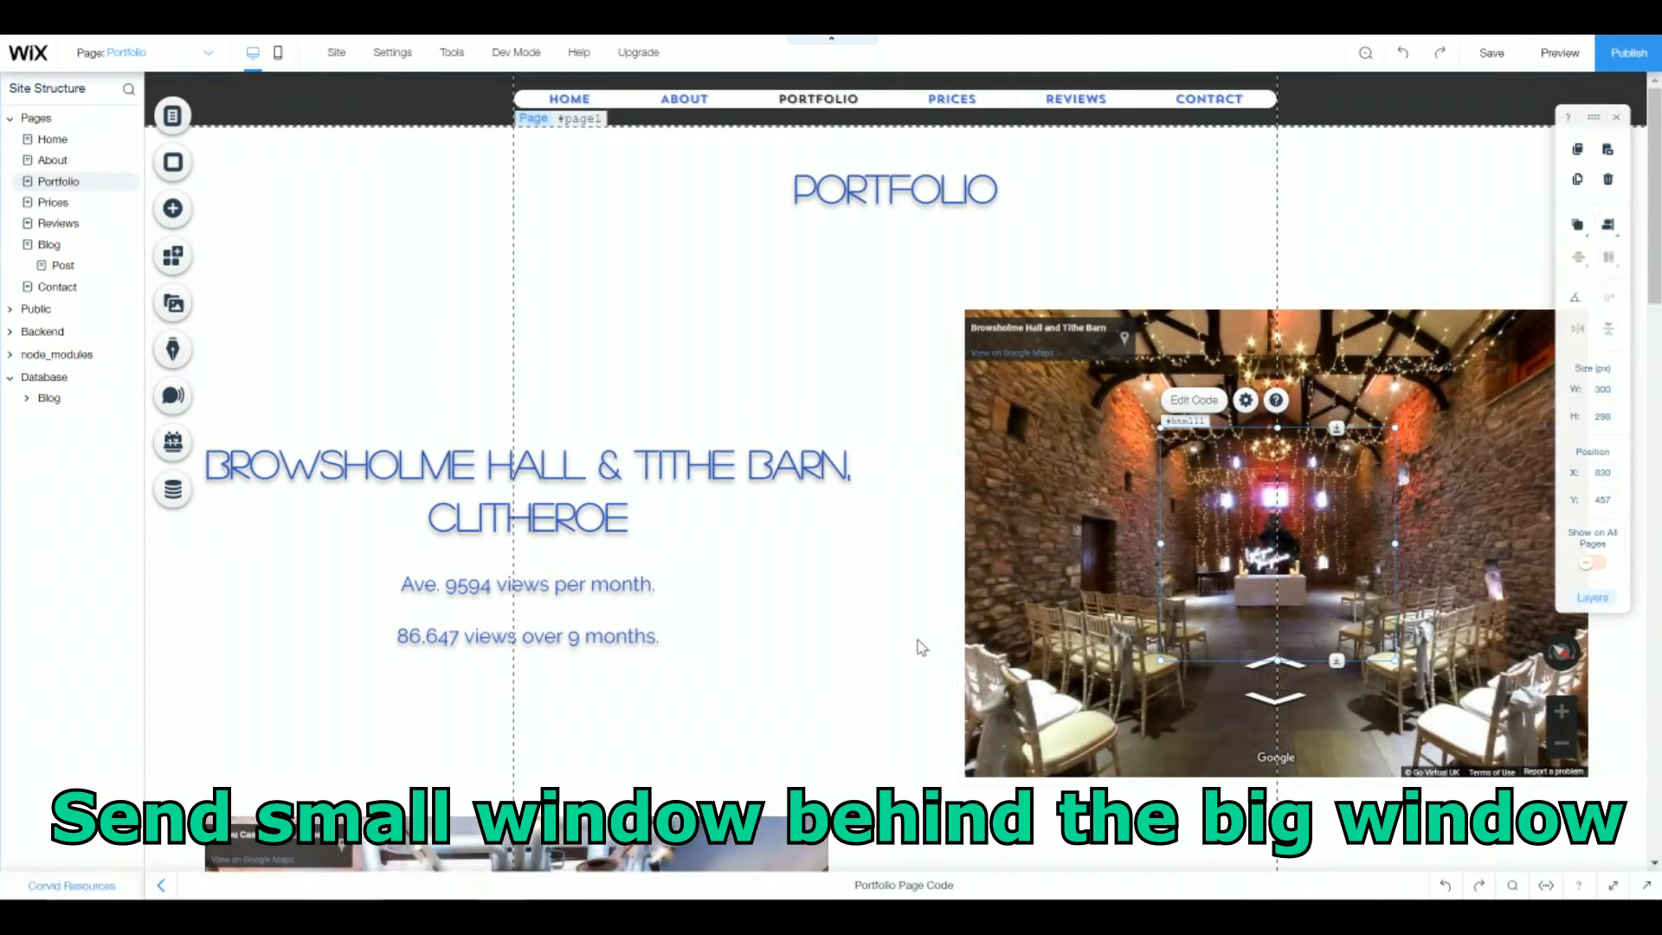
pyautogui.click(918, 640)
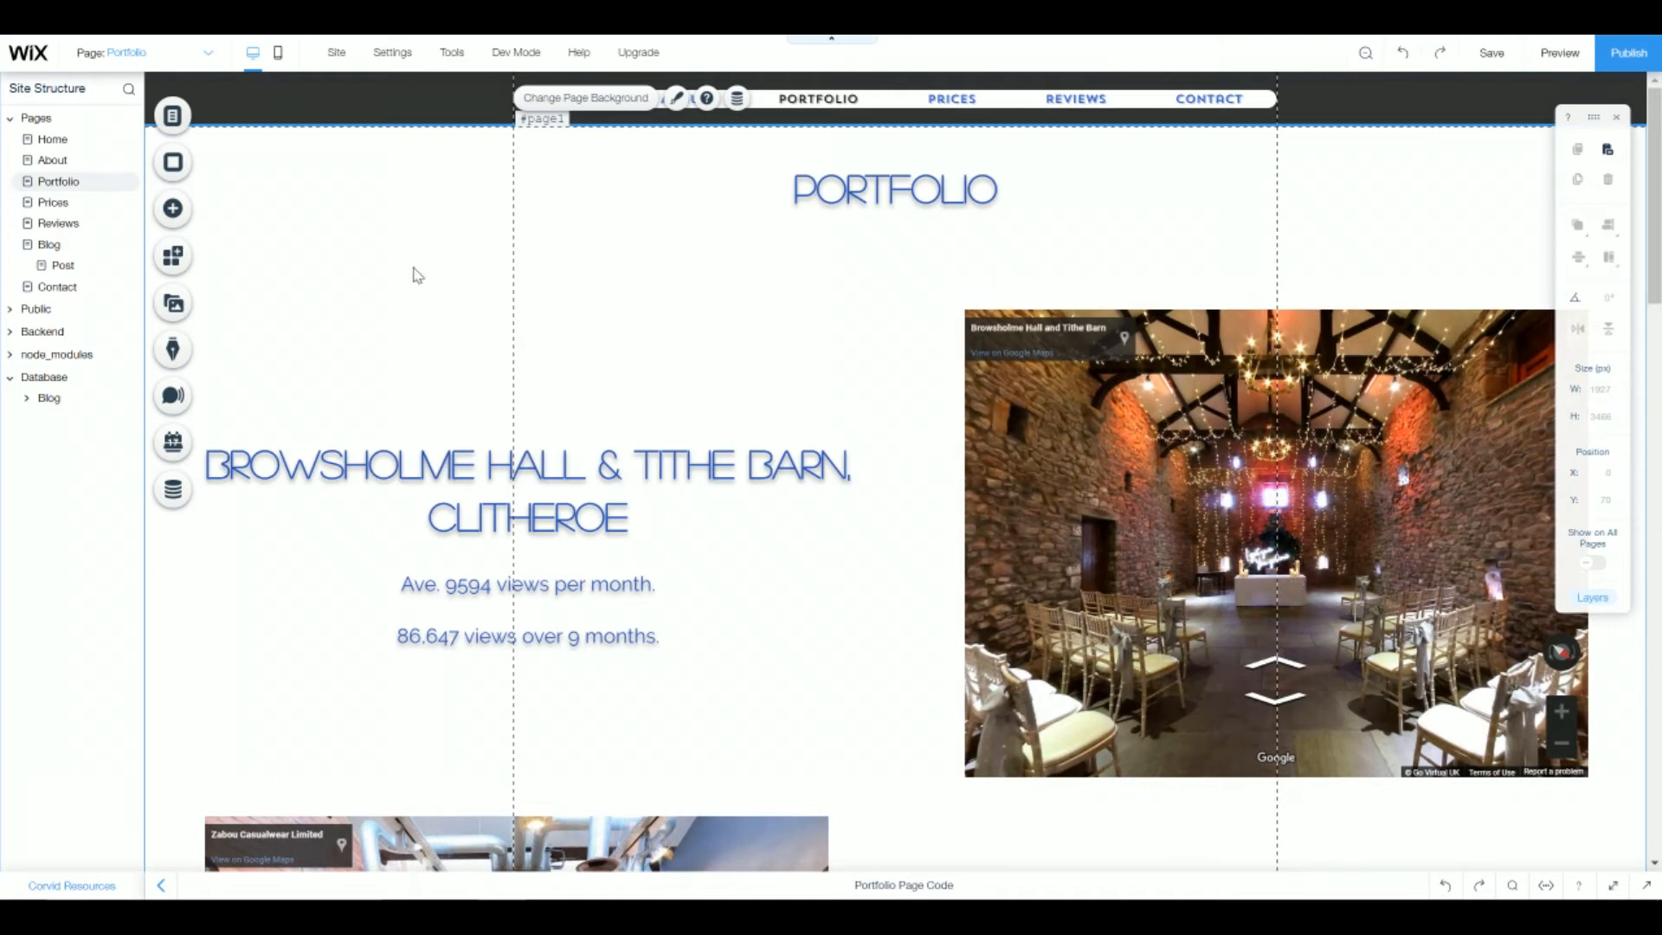
# Hide the large Browsholme tour embed in the Portfolio page's mobile layout.
pyautogui.click(278, 53)
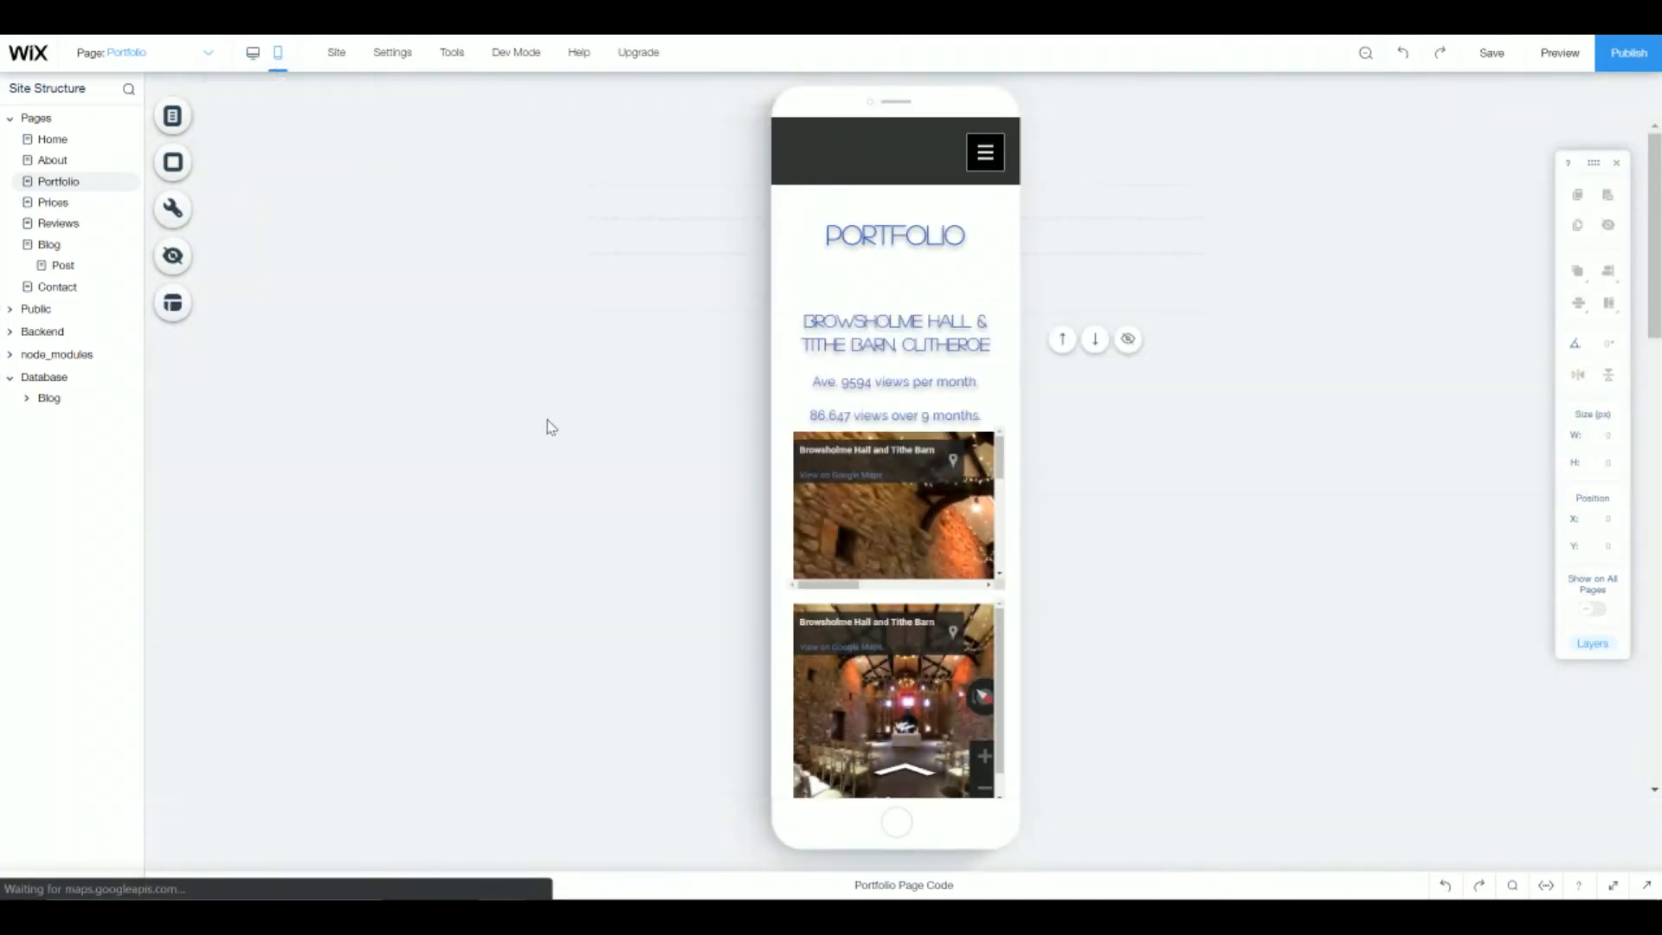
pyautogui.click(913, 532)
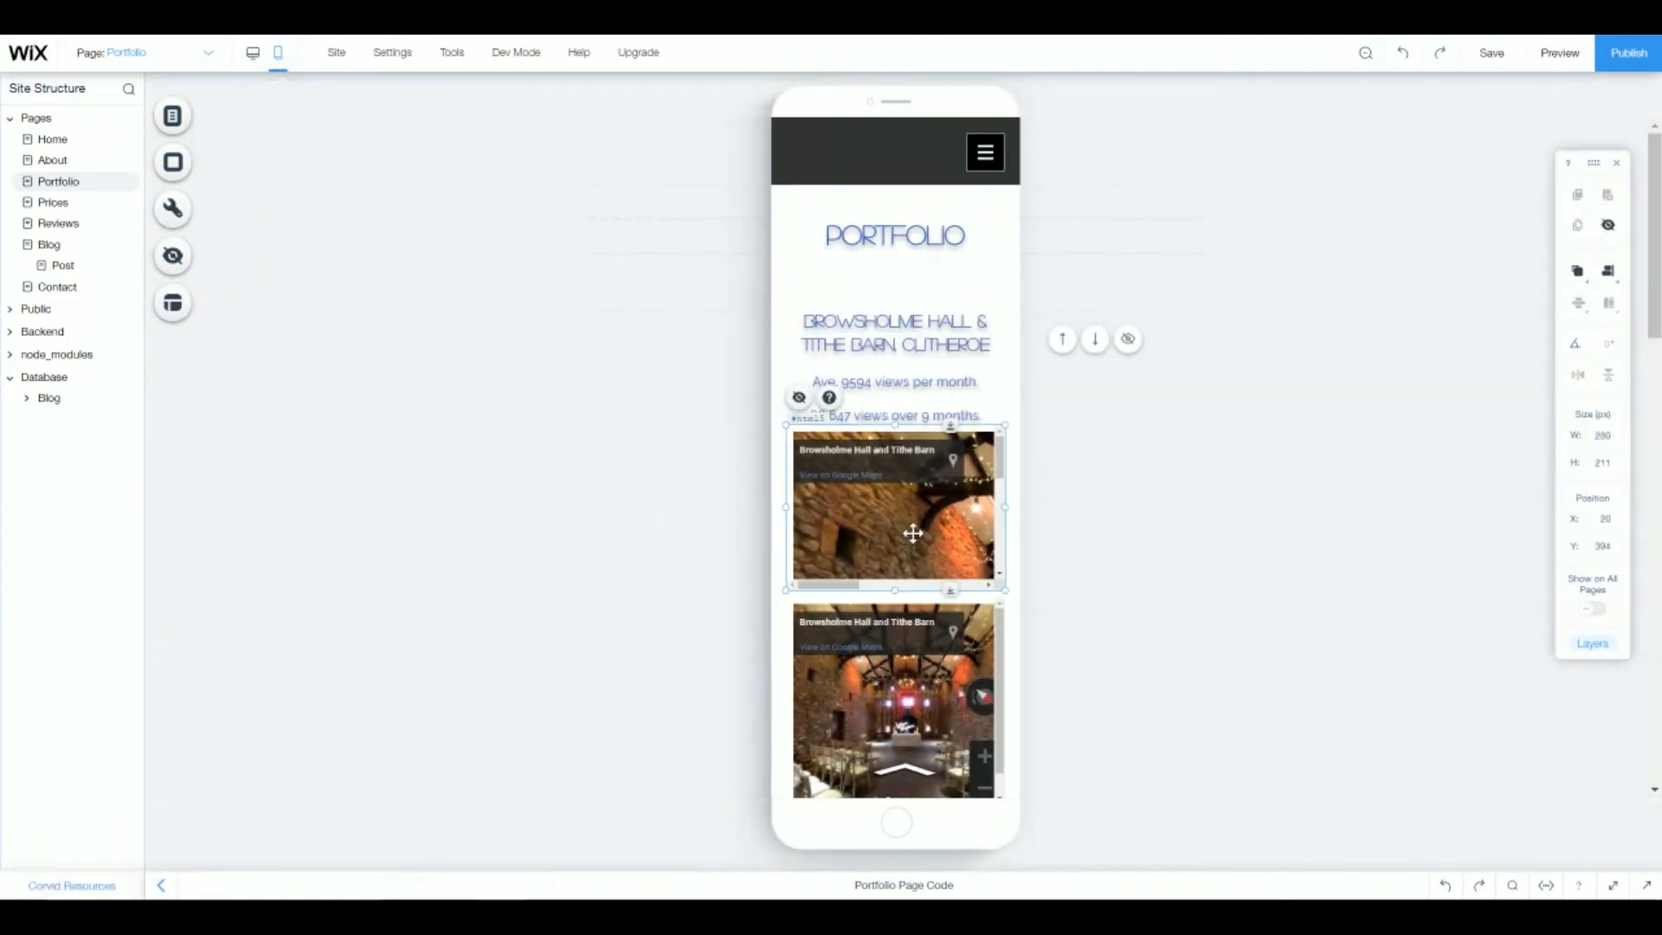
pyautogui.click(799, 399)
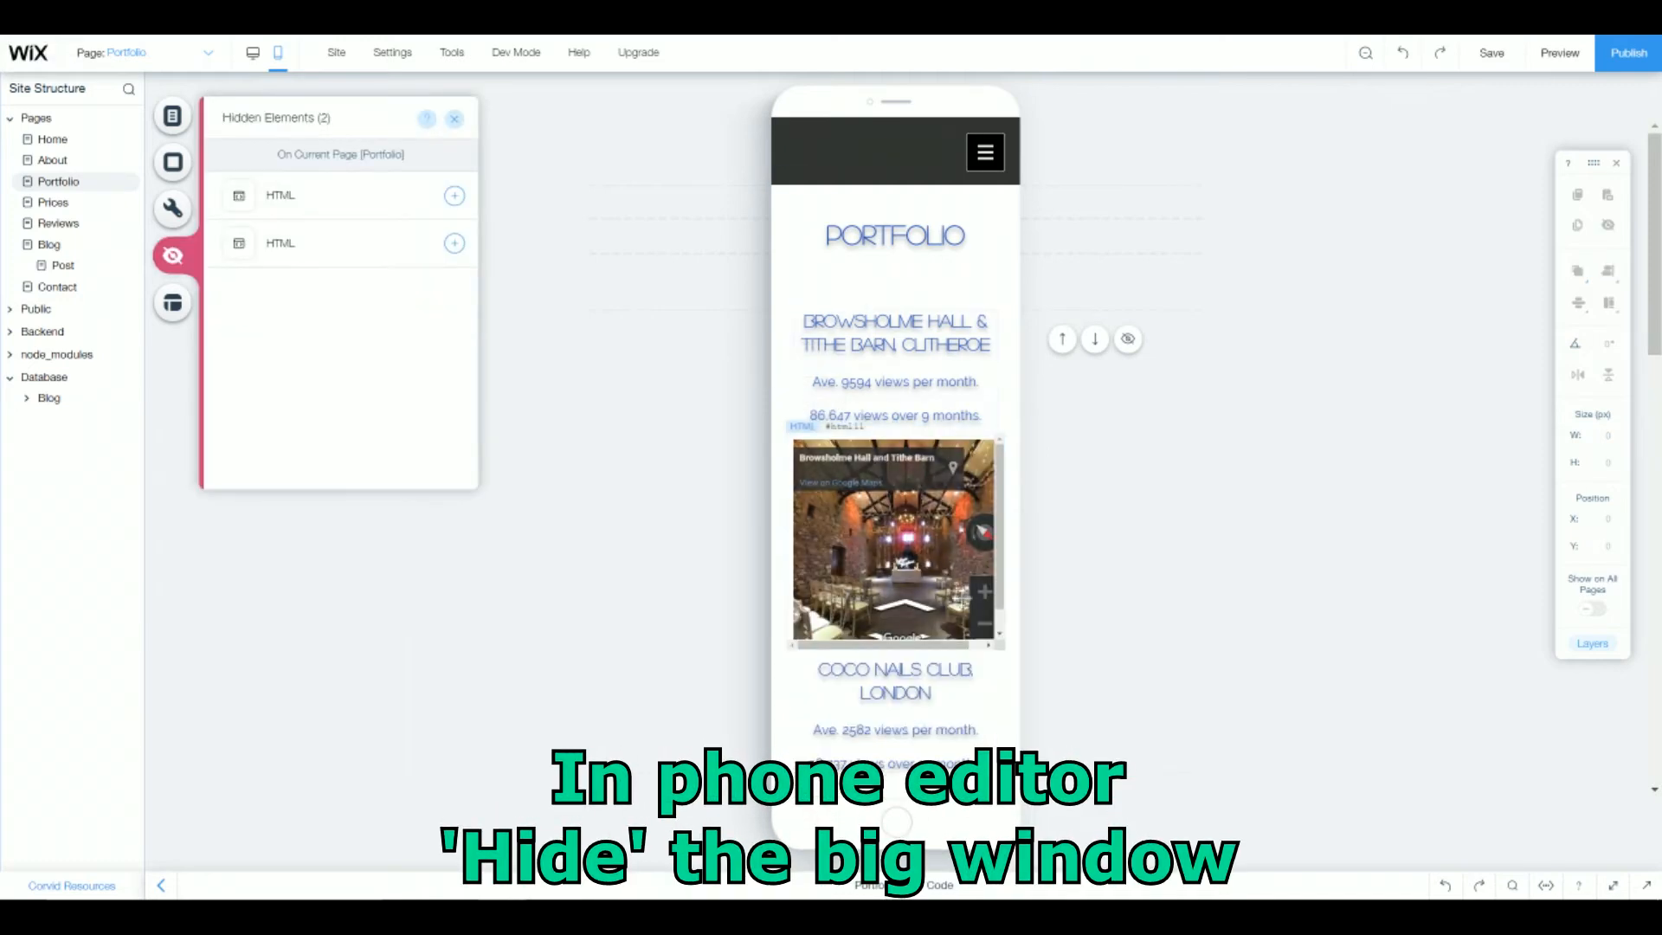
# Fit the small tour embed on mobile to about 293 px wide, positioned between the Browsholme views text and the Coco Nails Club heading.
pyautogui.click(908, 578)
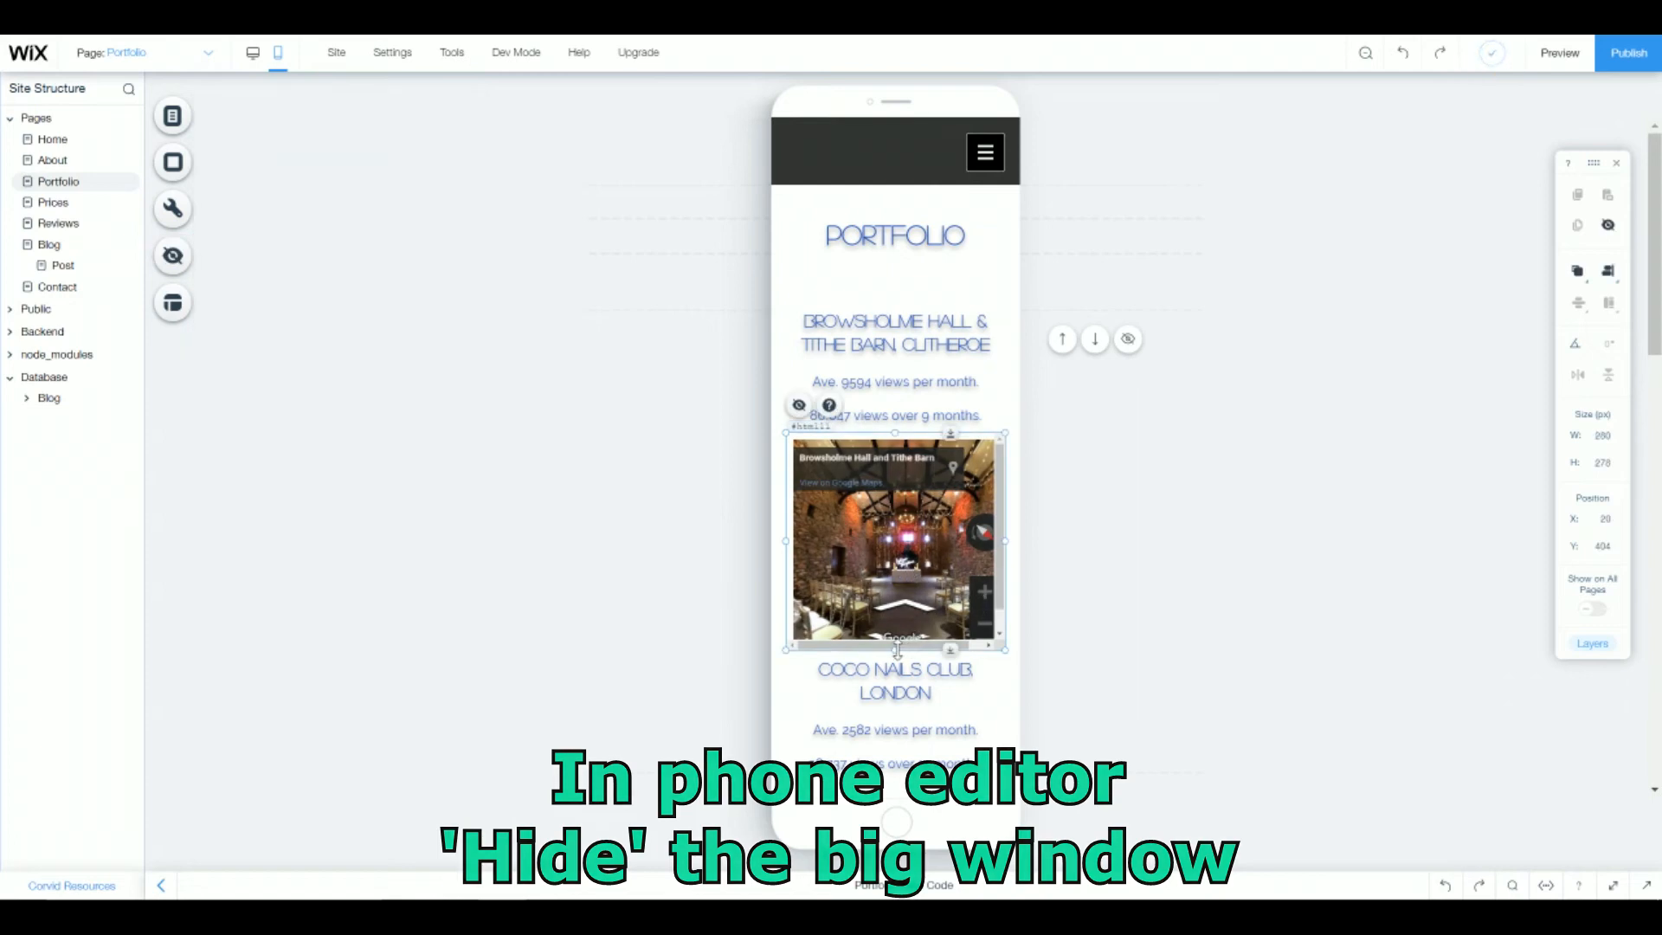
pyautogui.moveTo(892, 660); pyautogui.dragTo(892, 675)
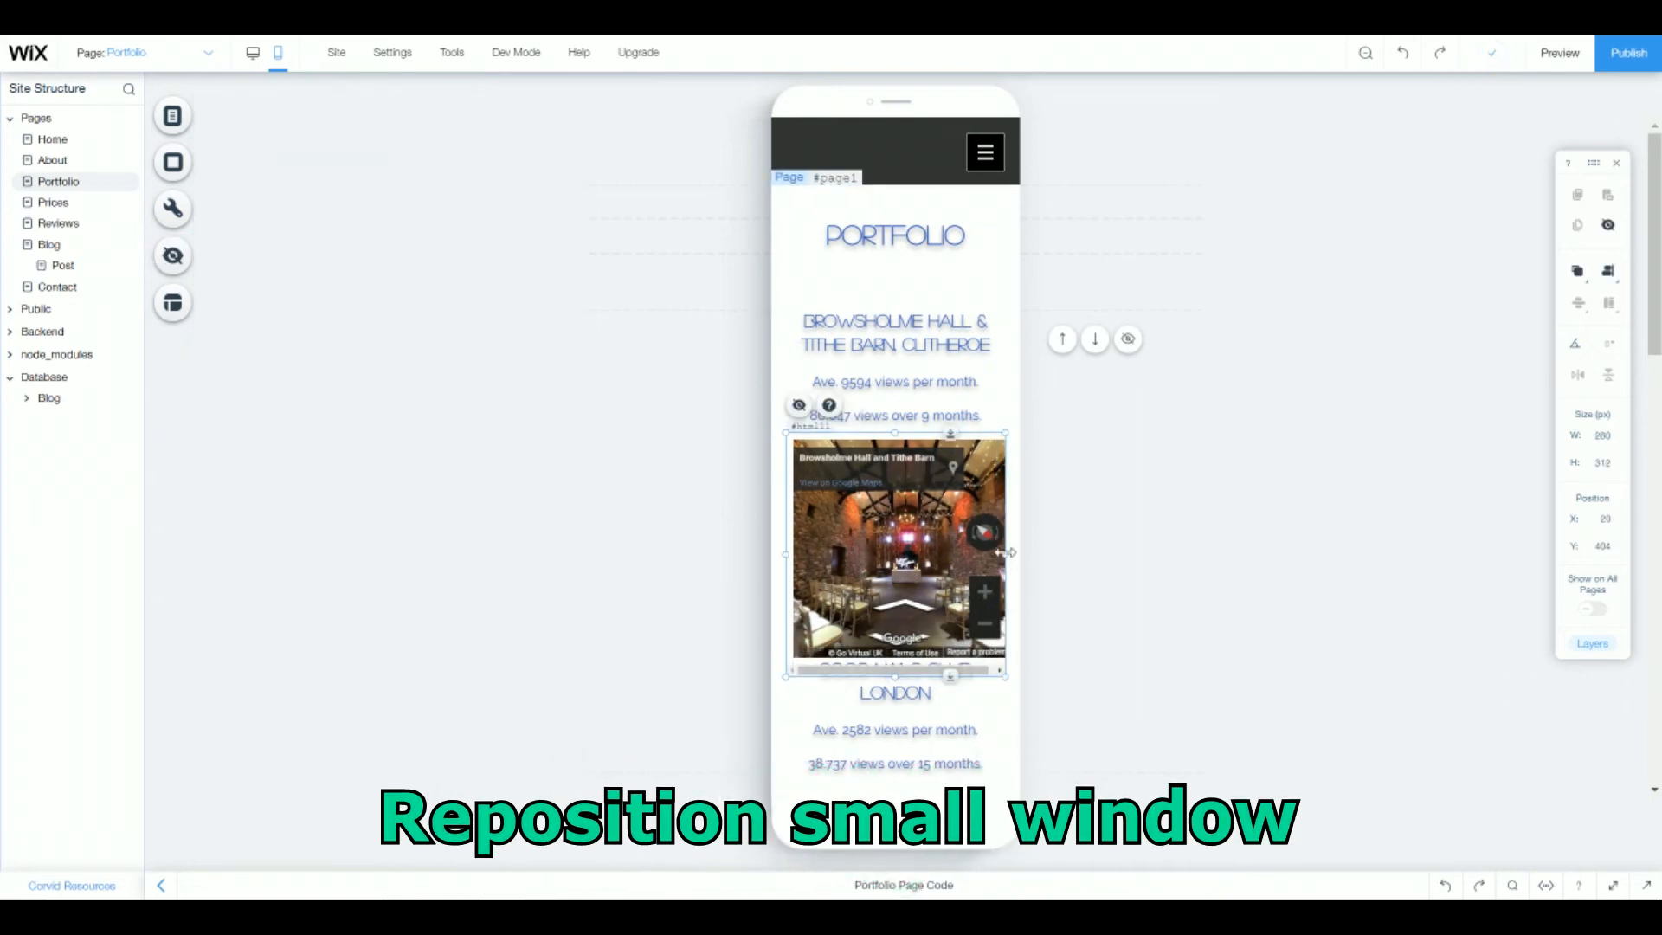
pyautogui.moveTo(1005, 554); pyautogui.dragTo(1015, 555)
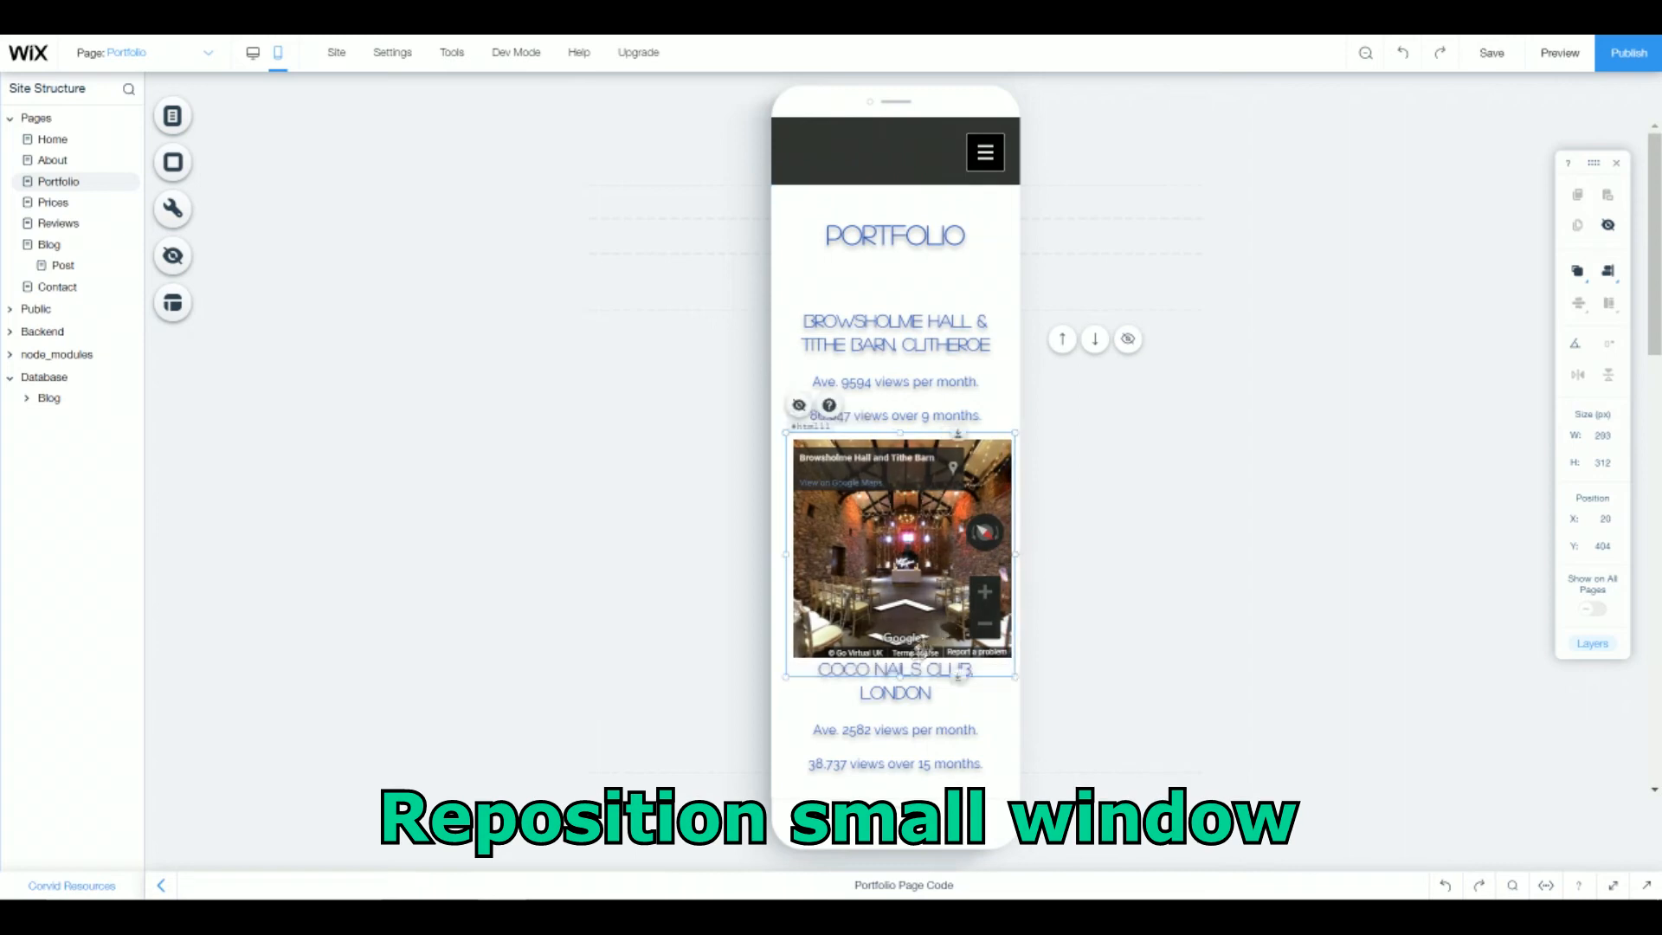
pyautogui.moveTo(901, 676); pyautogui.dragTo(905, 665)
pyautogui.moveTo(920, 570); pyautogui.dragTo(915, 591)
pyautogui.click(927, 770)
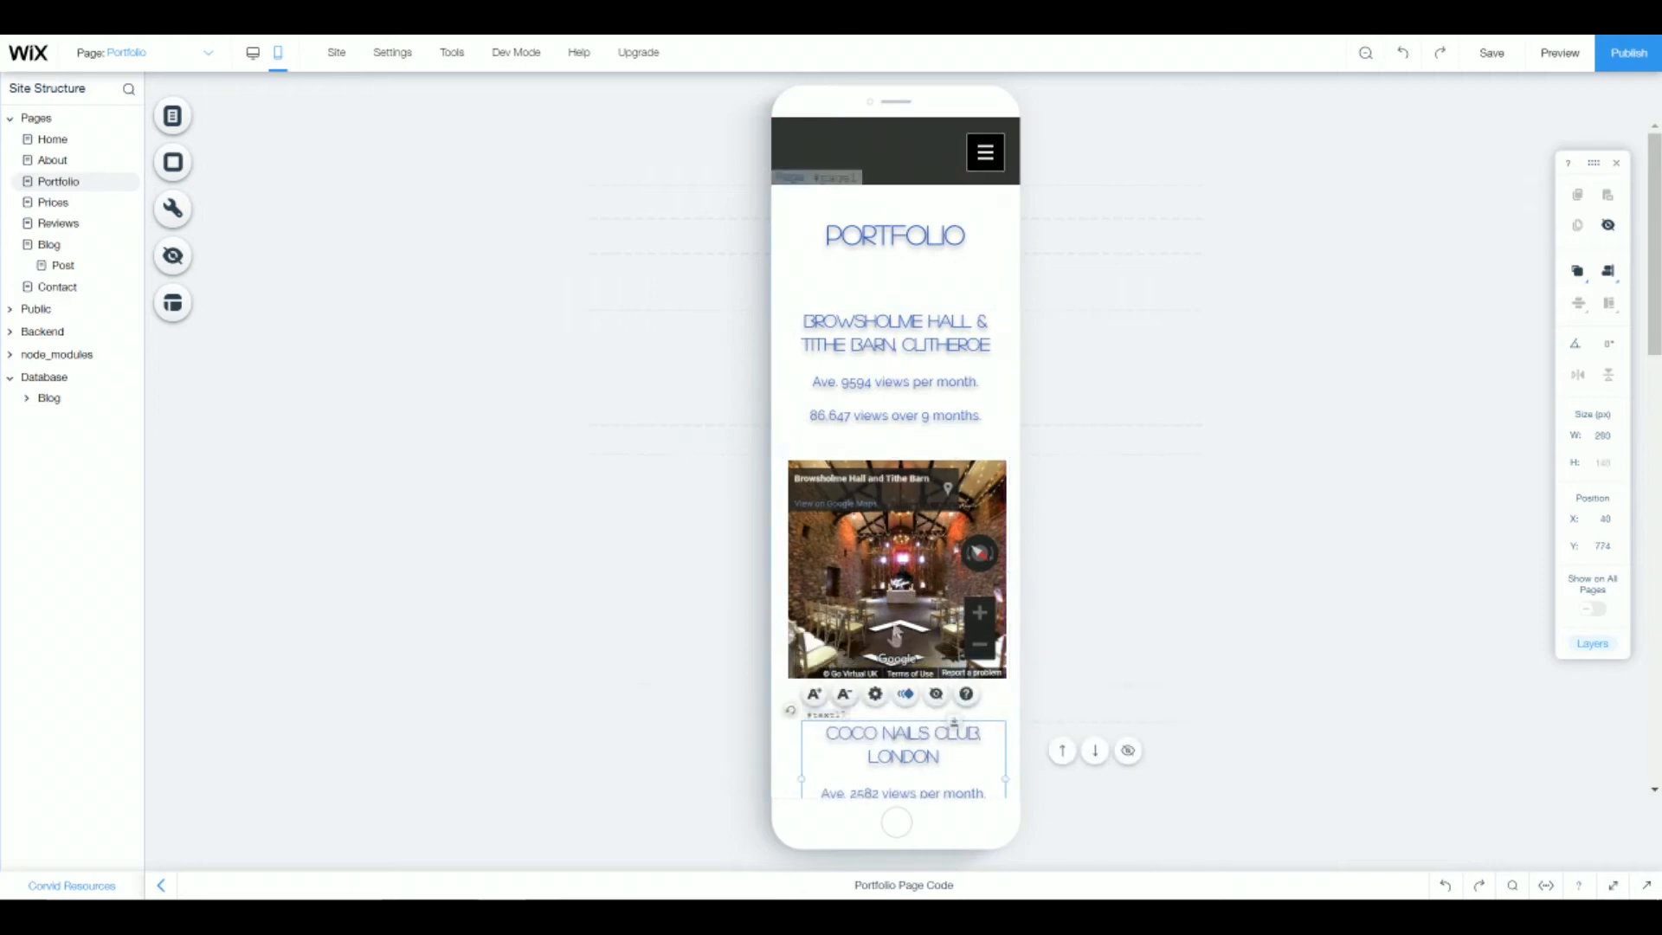
# Deselect the Coco Nails Club heading and preview the mobile Portfolio page down to the small Browsholme tour.
pyautogui.click(519, 576)
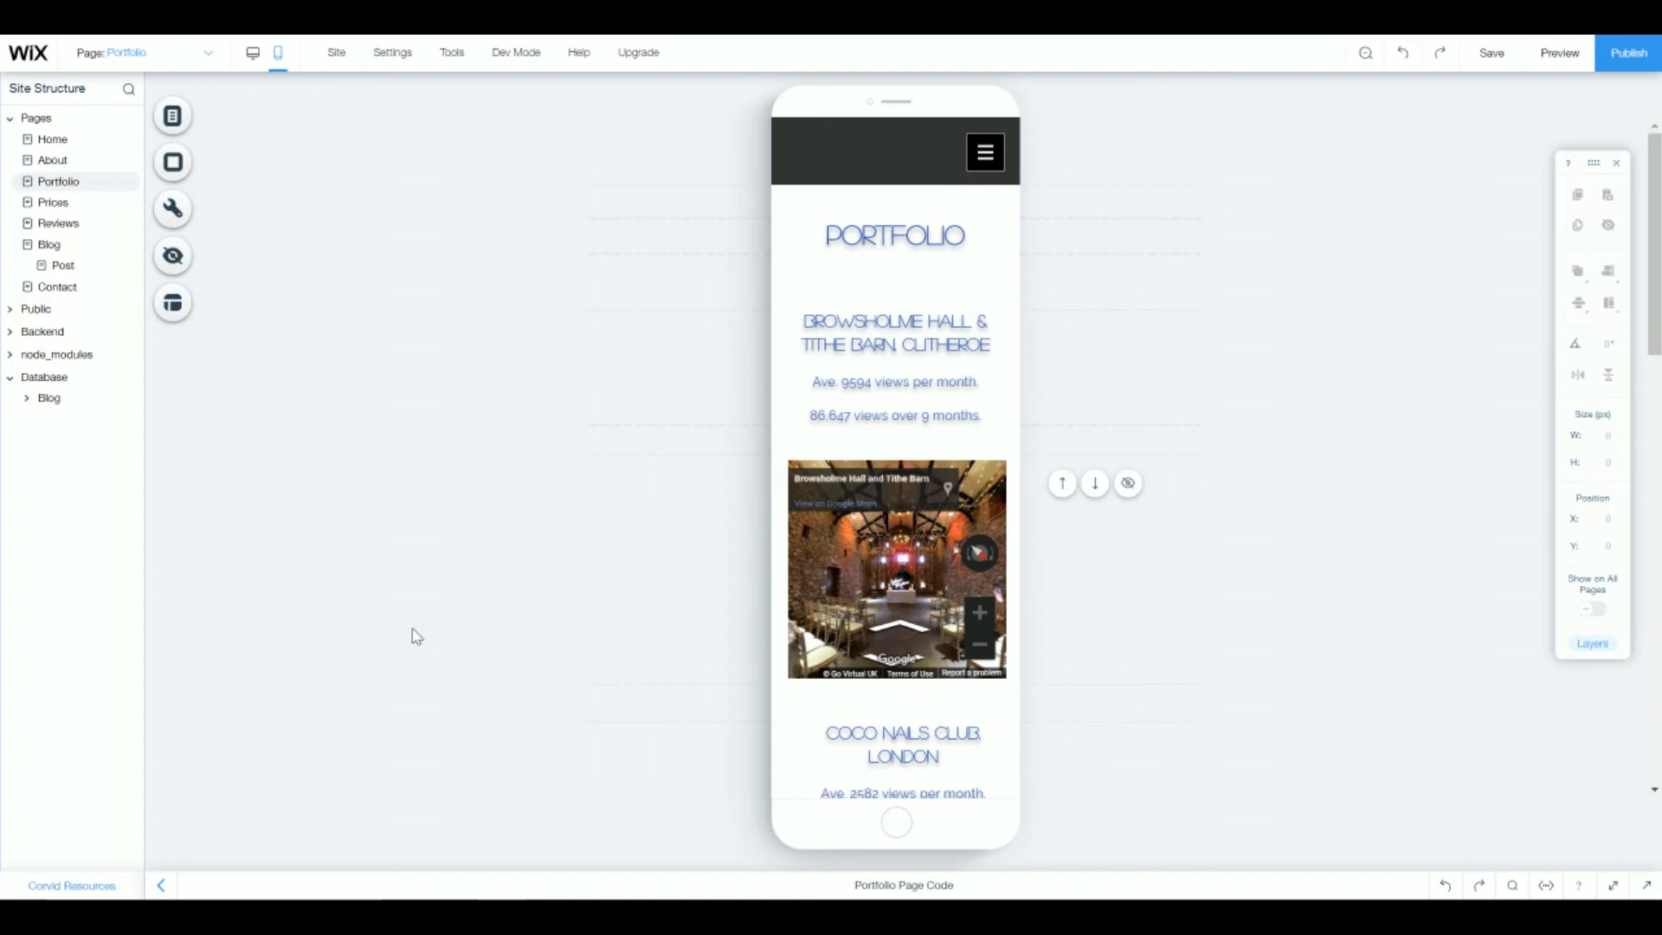
pyautogui.click(1560, 52)
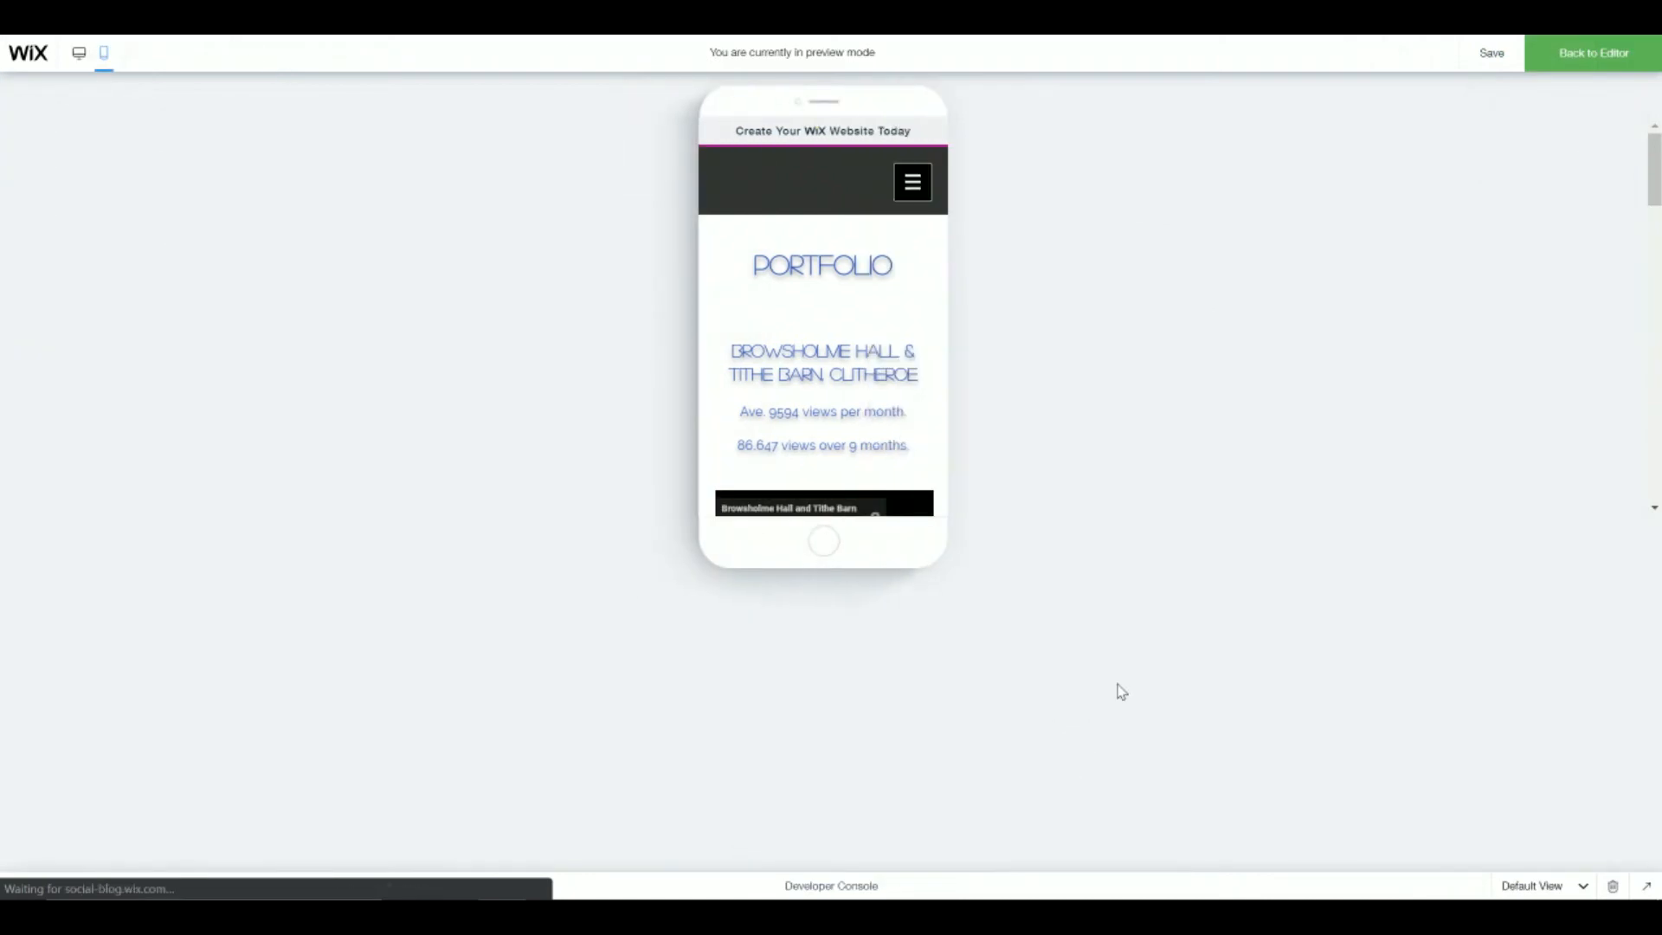
pyautogui.scroll(-3, 853, 382)
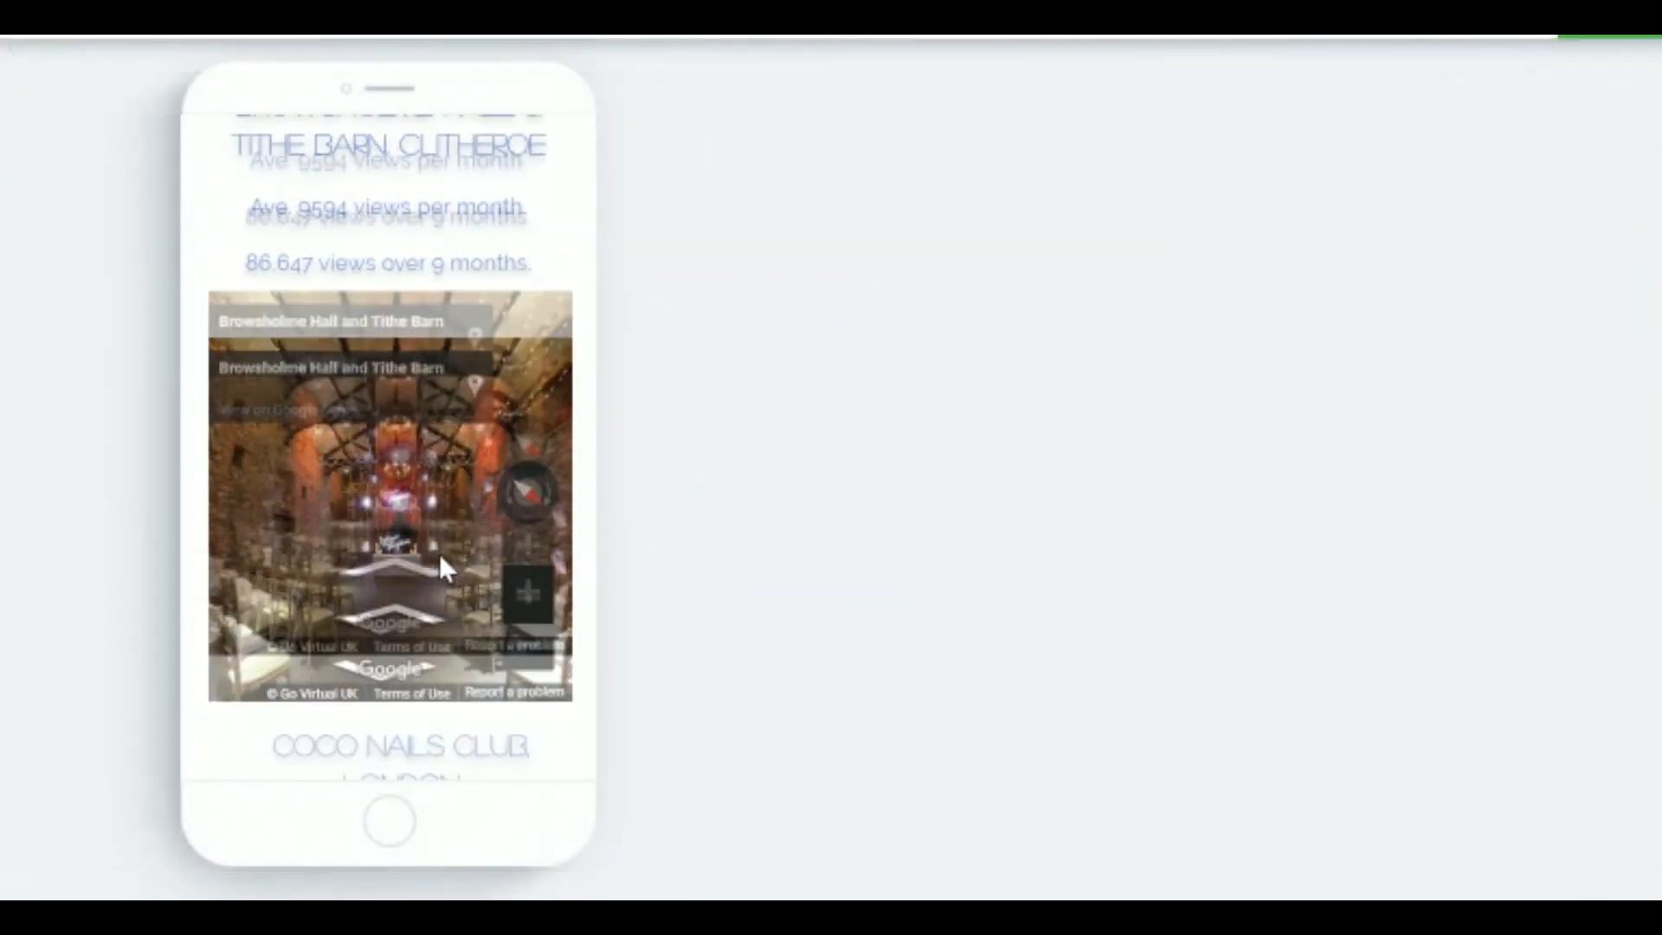
# Test the small Browsholme tour in the mobile preview by moving through the barn and looking around.
pyautogui.click(395, 565)
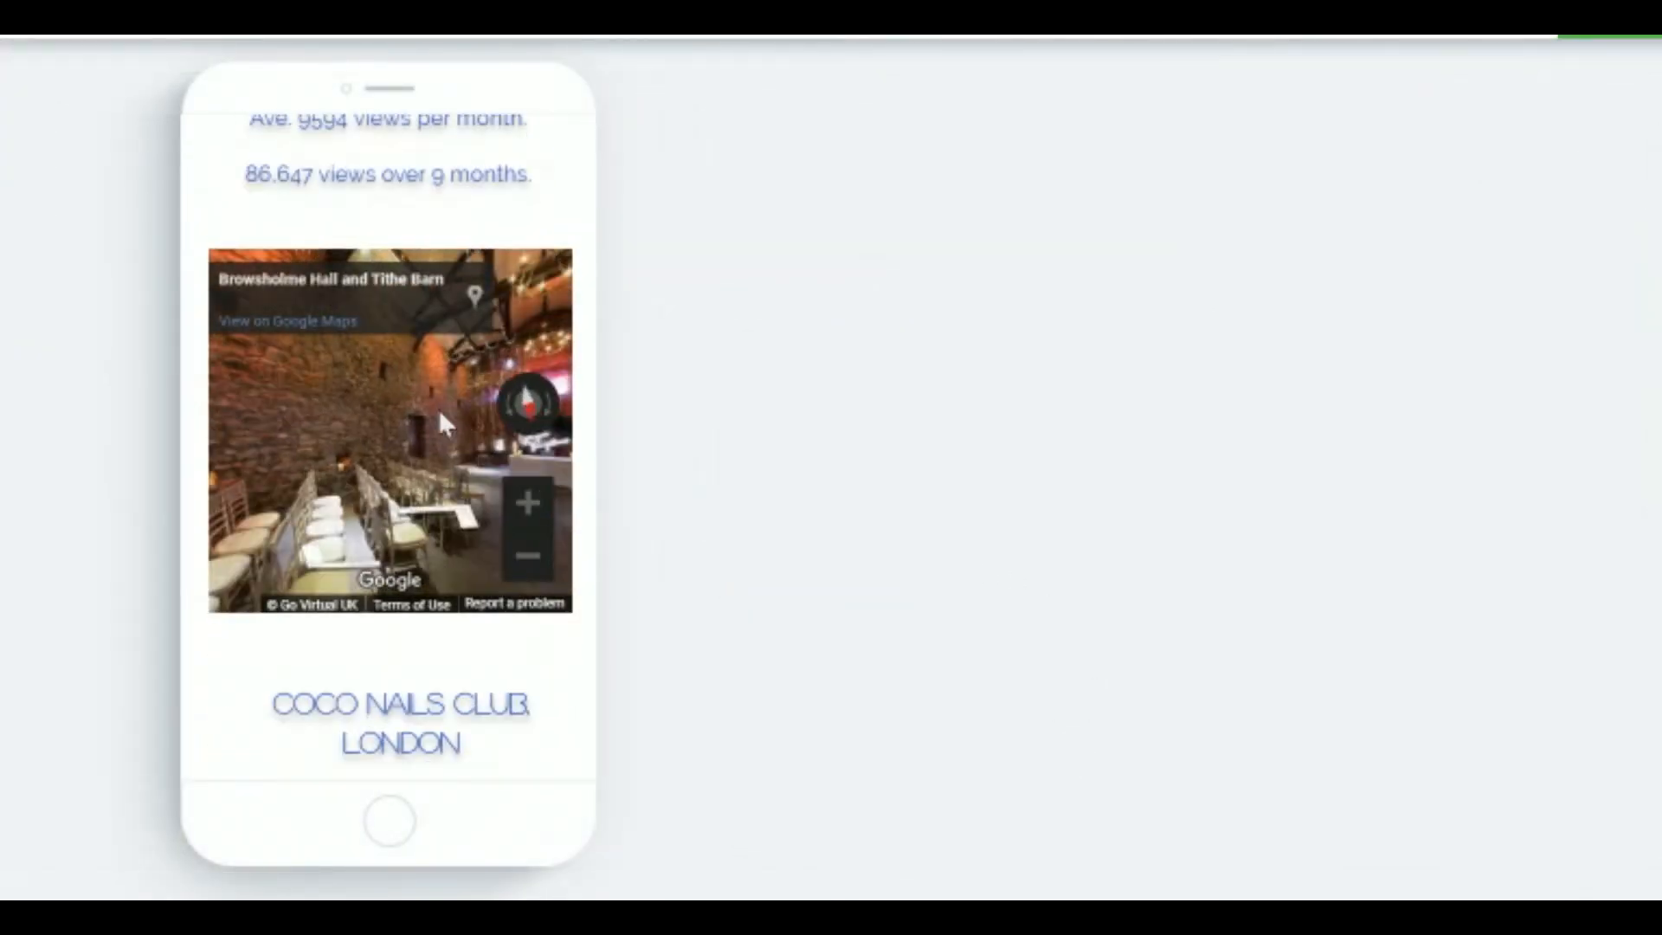
pyautogui.moveTo(291, 407)
pyautogui.mouseDown()
pyautogui.moveTo(456, 398)
pyautogui.moveTo(310, 405)
pyautogui.mouseUp()
pyautogui.moveTo(421, 407)
pyautogui.mouseDown()
pyautogui.moveTo(289, 402)
pyautogui.moveTo(434, 415)
pyautogui.mouseUp()
pyautogui.moveTo(301, 428); pyautogui.dragTo(475, 443)
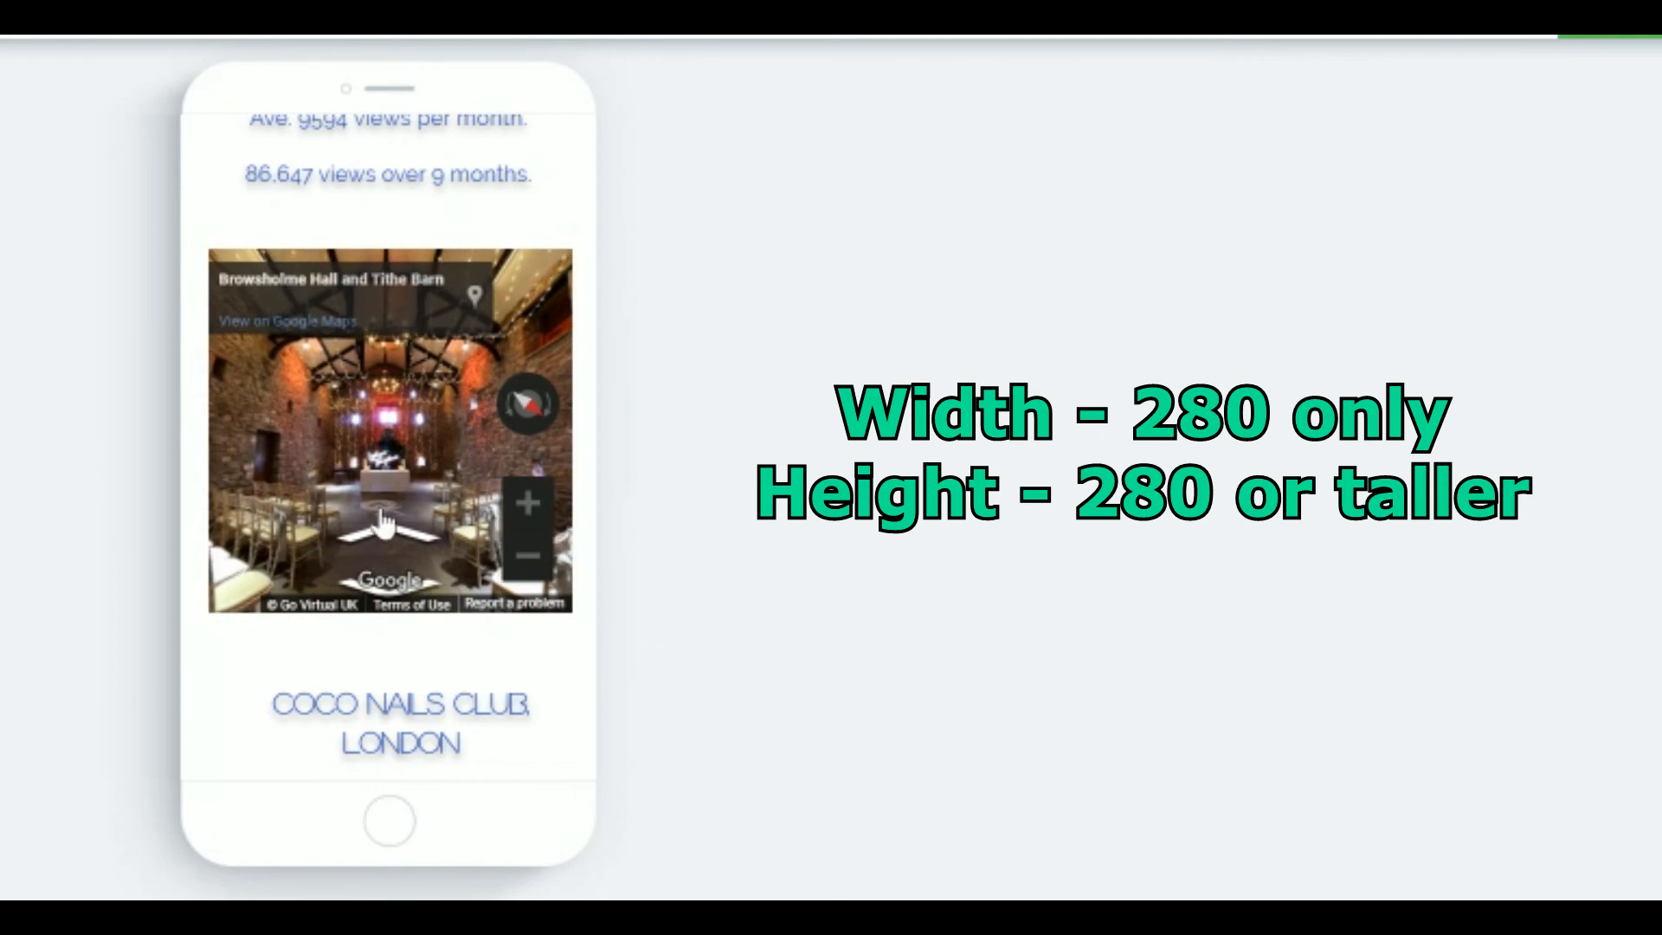
pyautogui.click(399, 541)
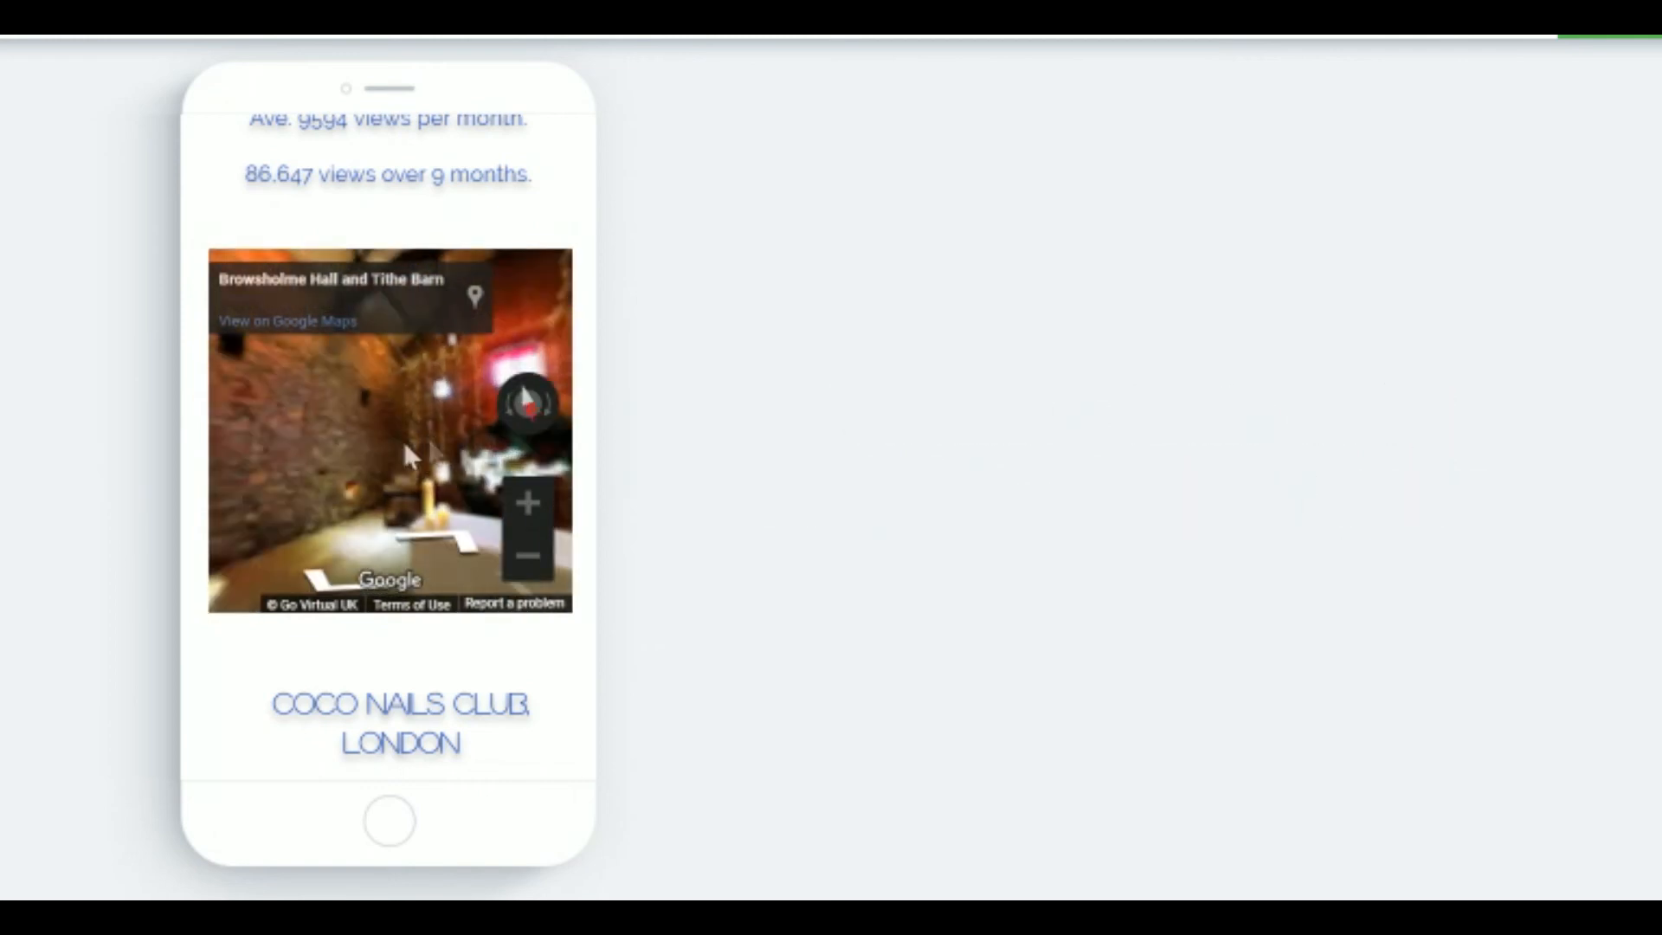
pyautogui.moveTo(316, 440); pyautogui.dragTo(430, 419)
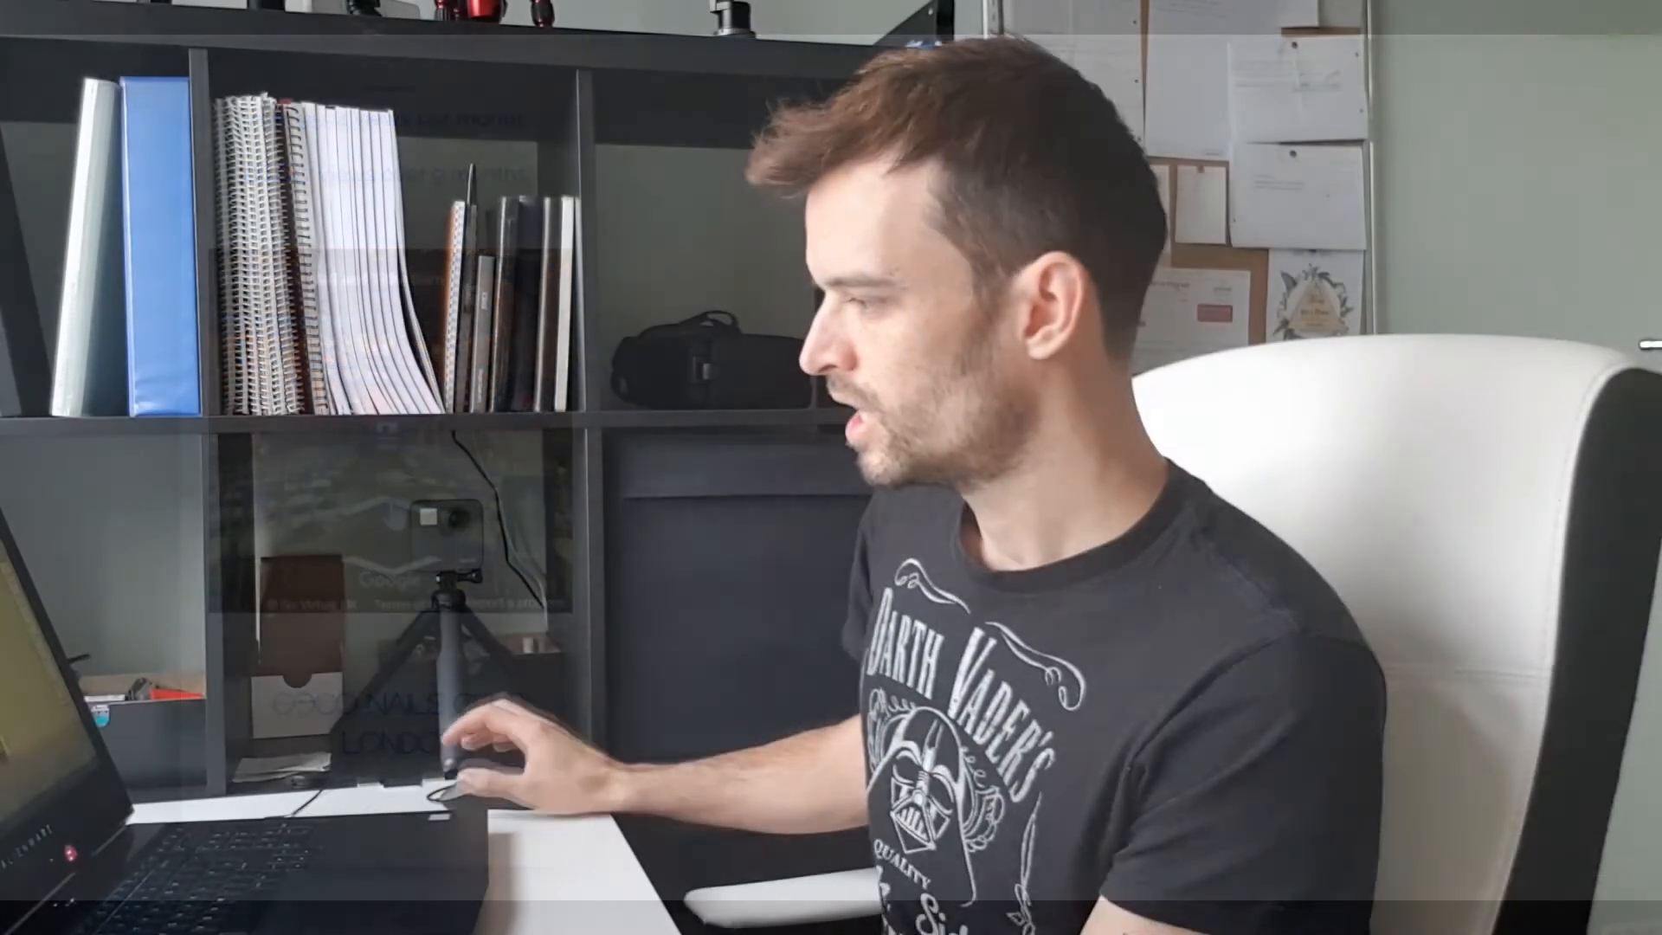